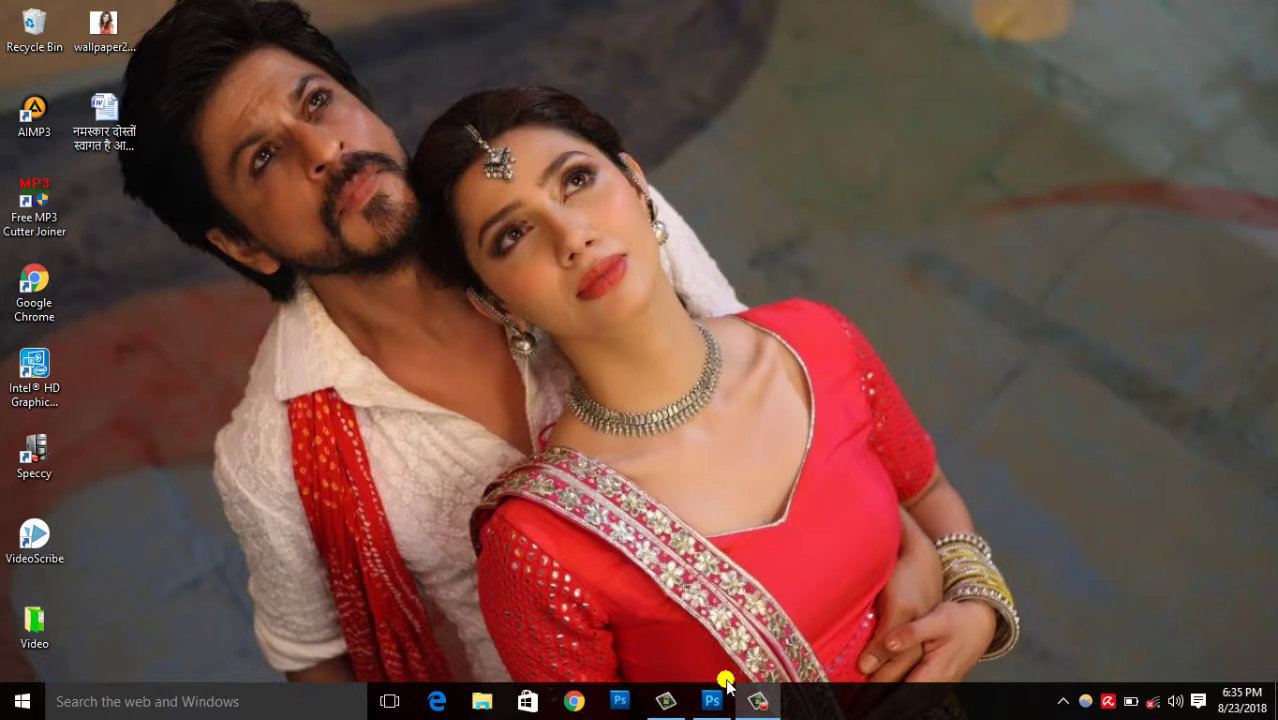
- Restore the Photoshop window showing the portrait wallpaper2you_41063.jpg
{"action": "left_click", "coordinate": [711, 704]}
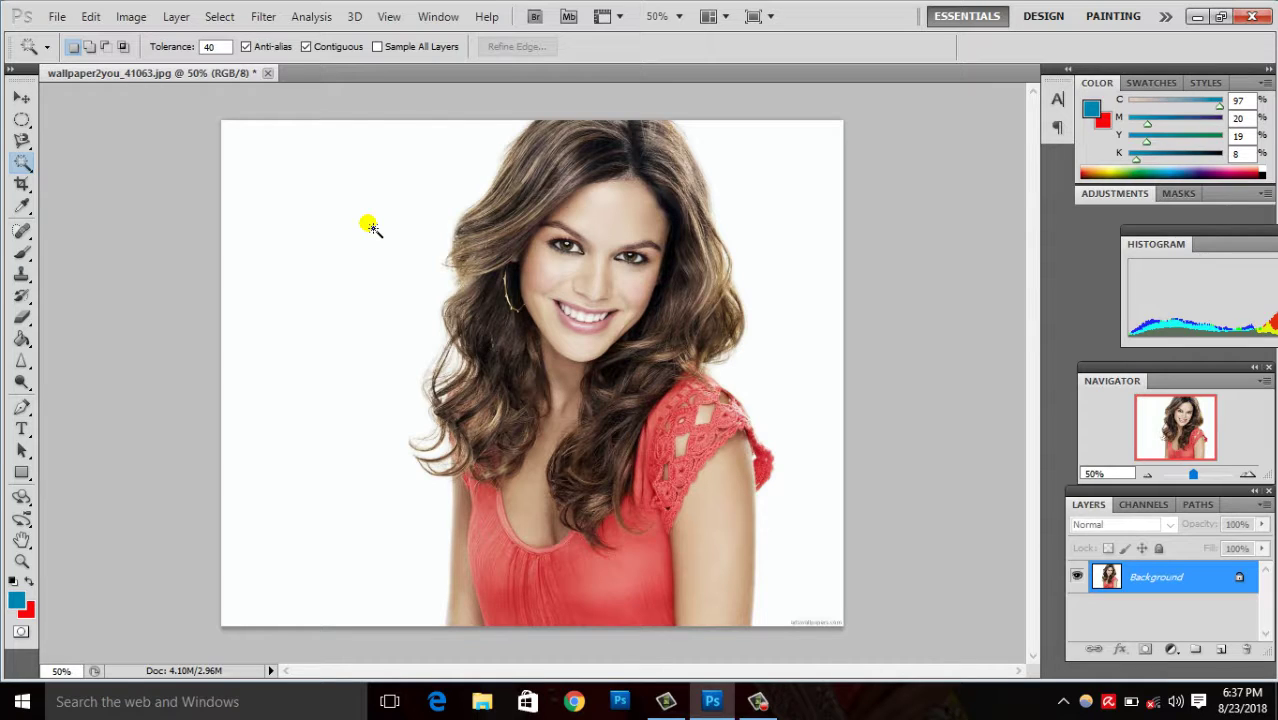
- Magic-wand the white background and hair gaps at tolerance 40, then clear the selection
{"action": "left_click", "coordinate": [370, 227]}
{"action": "left_click", "coordinate": [816, 228], "text": "shift"}
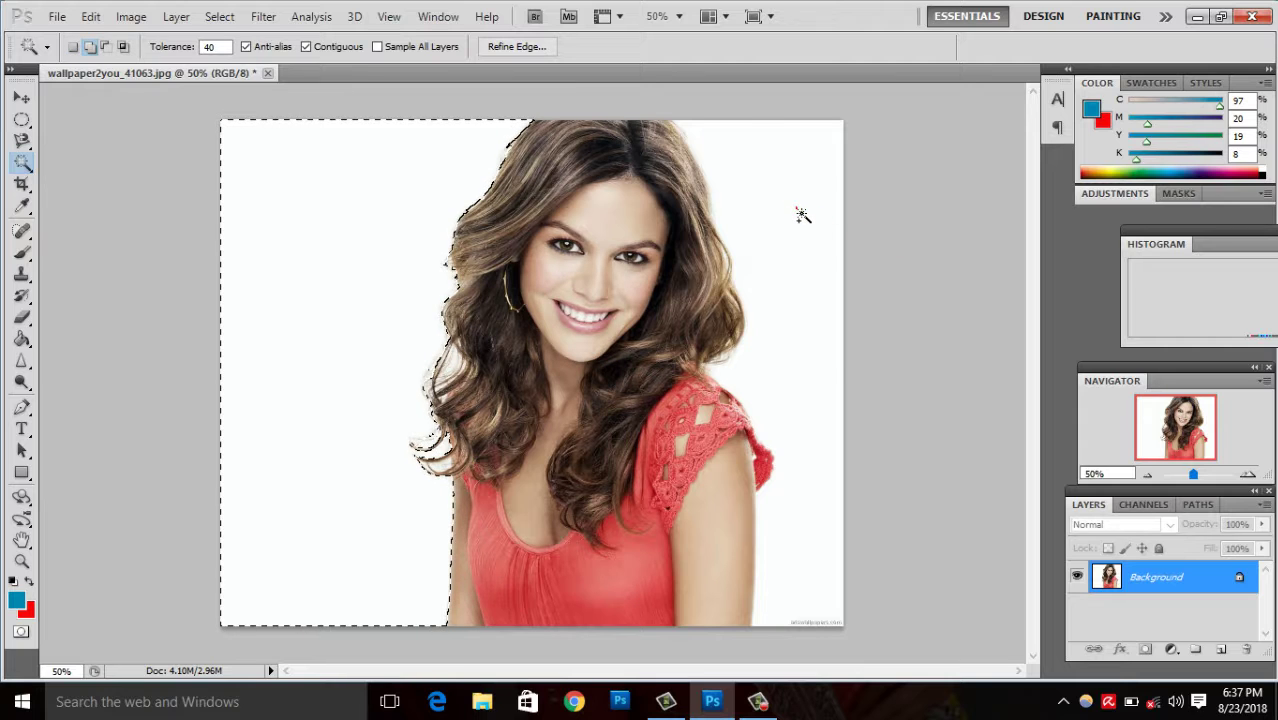
{"action": "left_click", "coordinate": [800, 211]}
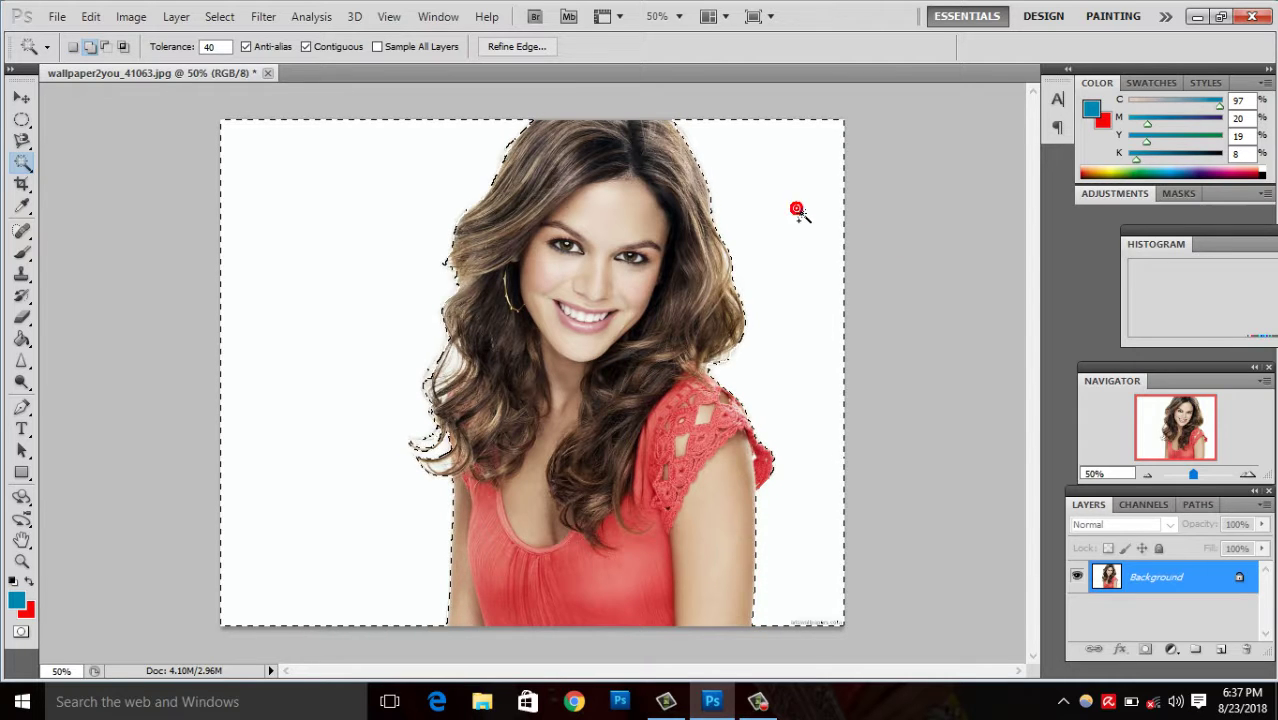
{"action": "left_click", "coordinate": [451, 330]}
{"action": "left_click", "coordinate": [458, 250]}
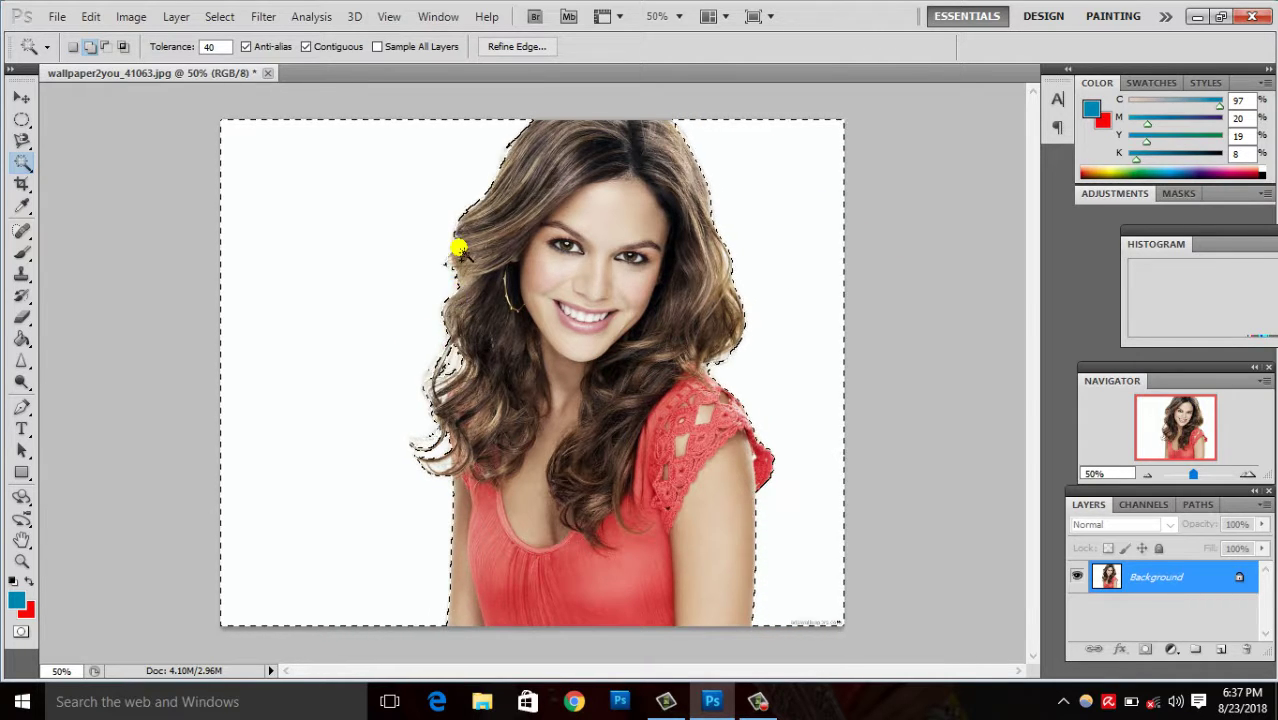
{"action": "left_click", "coordinate": [536, 163], "text": "shift"}
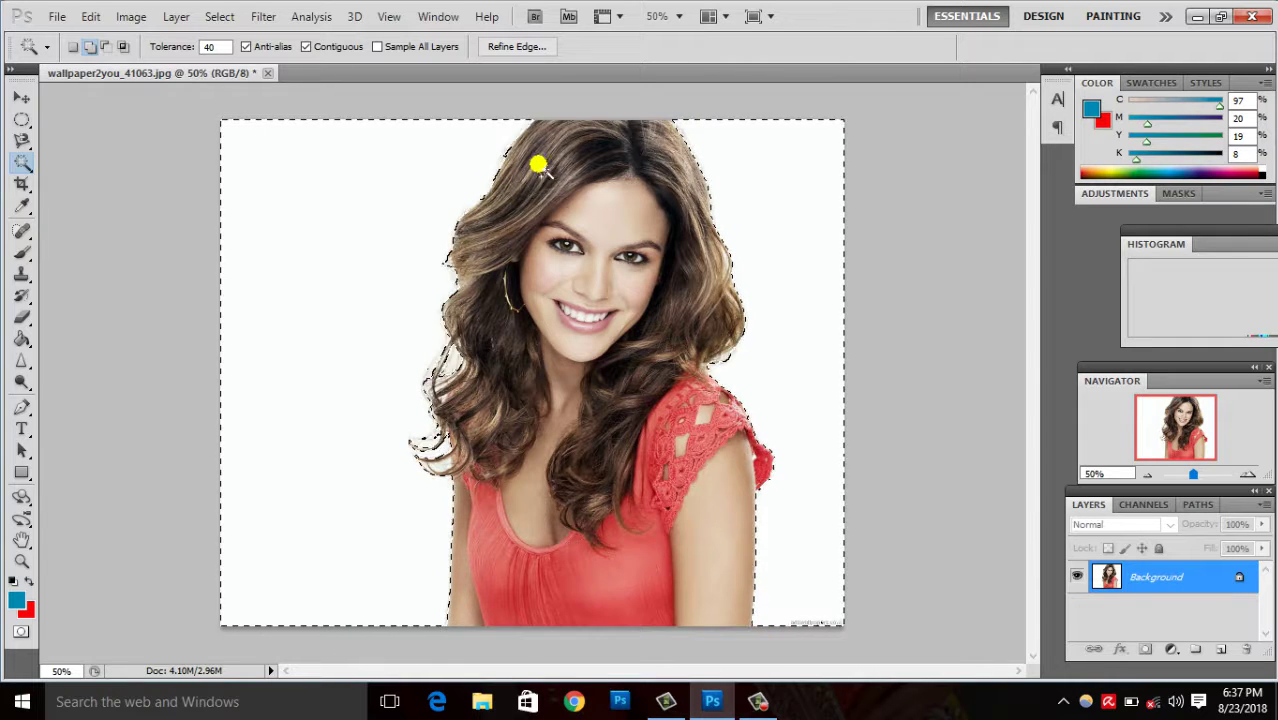
{"action": "left_click", "coordinate": [562, 110]}
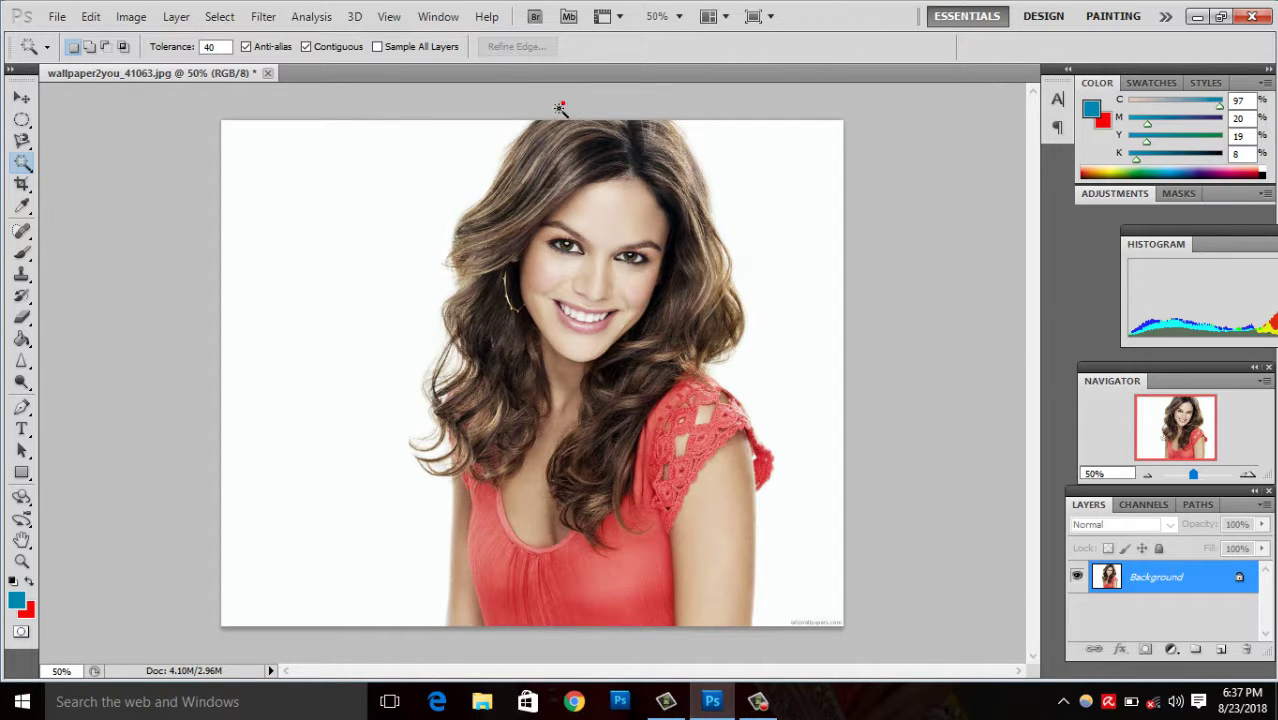
- Set wand tolerance to 50 and reselect the left, right and hair-gap white background
{"action": "double_click", "coordinate": [214, 46]}
{"action": "type", "text": "4"}
{"action": "key", "text": "BackSpace"}
{"action": "type", "text": "5"}
{"action": "type", "text": "0"}
{"action": "left_click", "coordinate": [372, 214]}
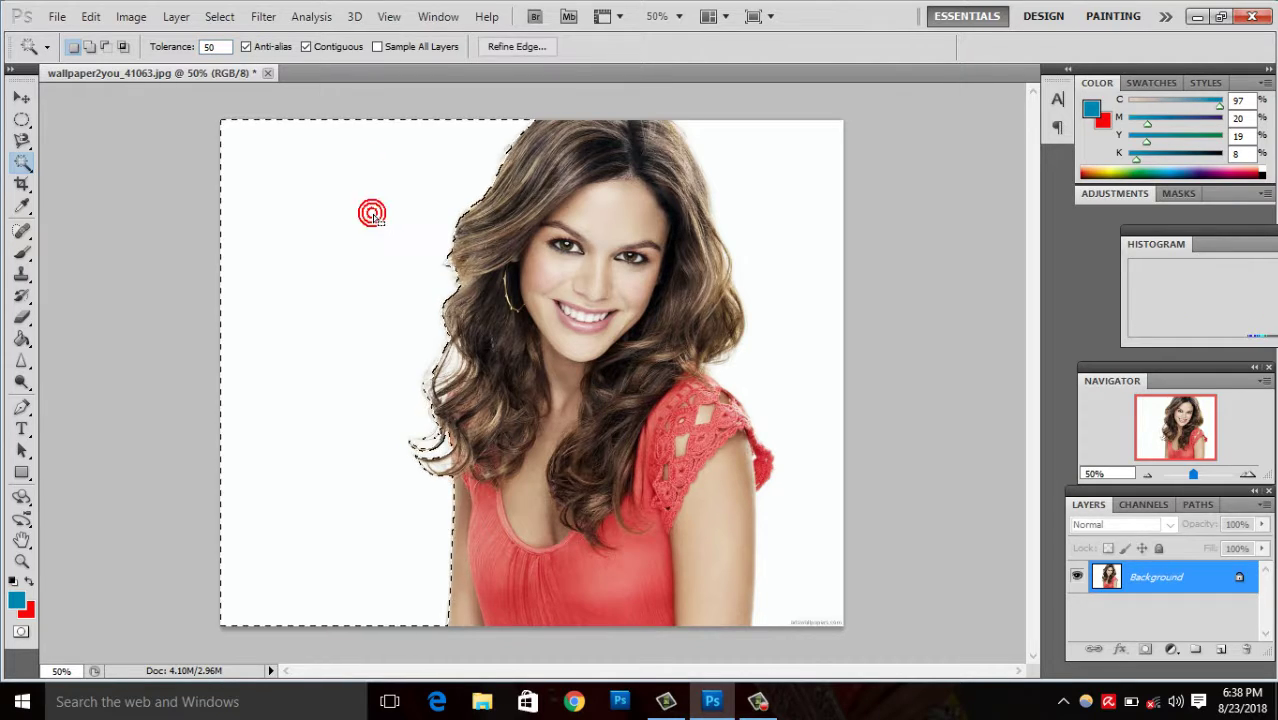
{"action": "left_click", "coordinate": [812, 209], "text": "shift"}
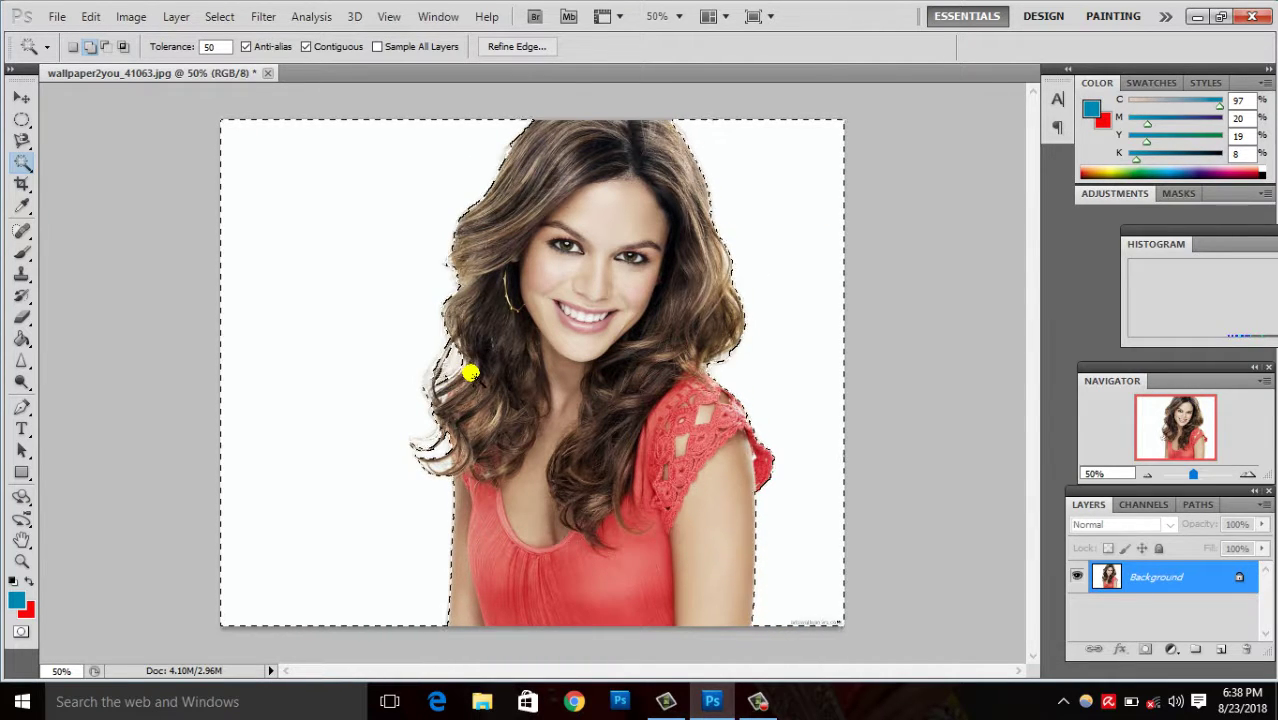
{"action": "left_click", "coordinate": [469, 374], "text": "shift"}
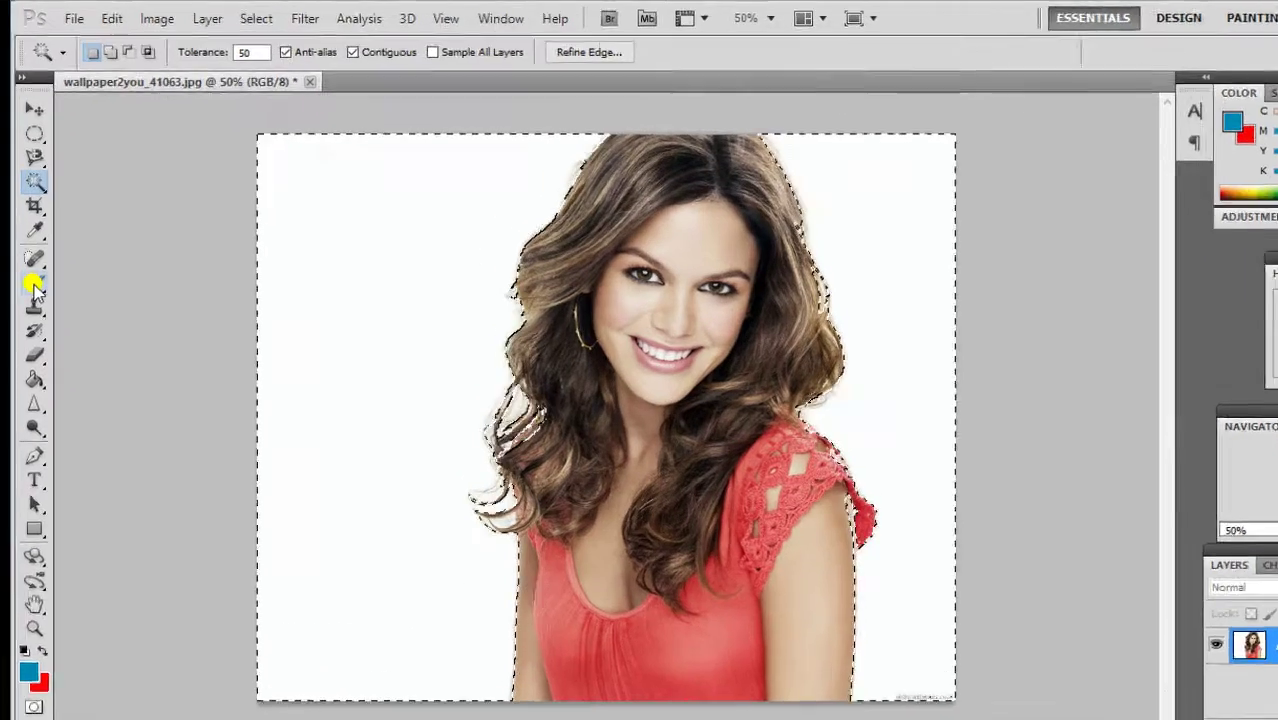
- Paint a blue patch at top-left using a 329 px brush with 0% hardness
{"action": "left_click", "coordinate": [22, 251]}
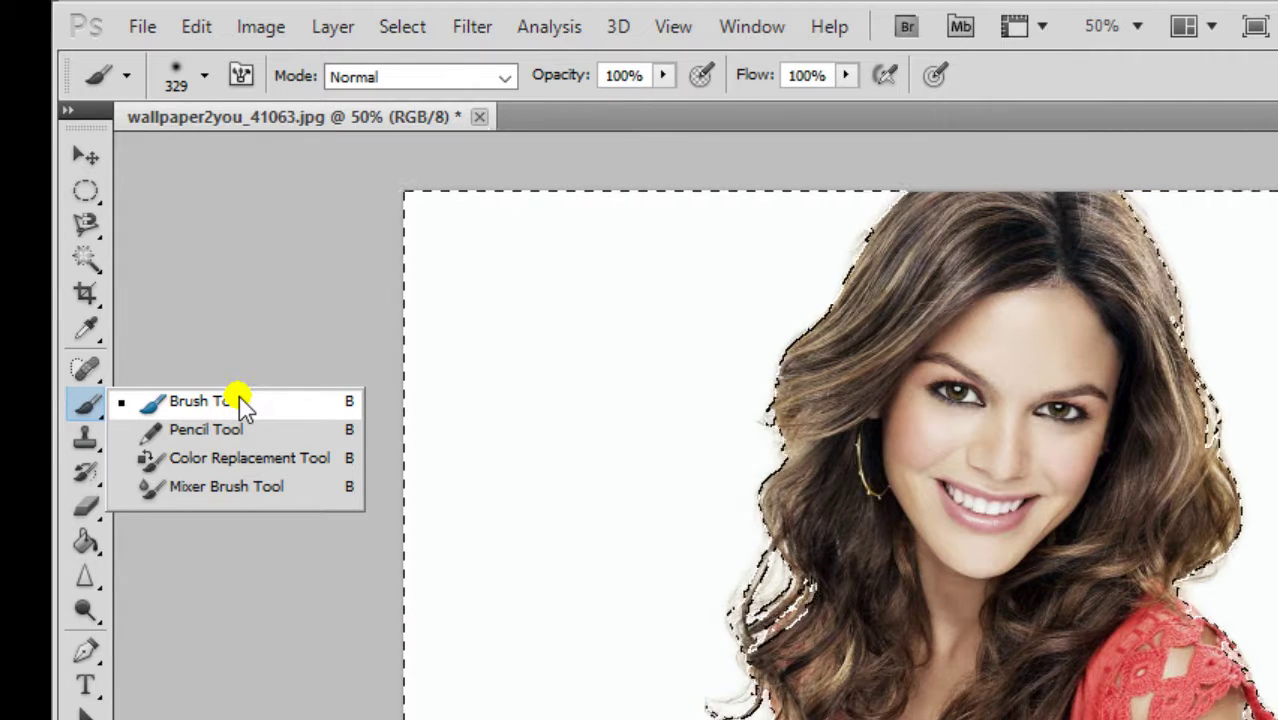
{"action": "left_click", "coordinate": [239, 394]}
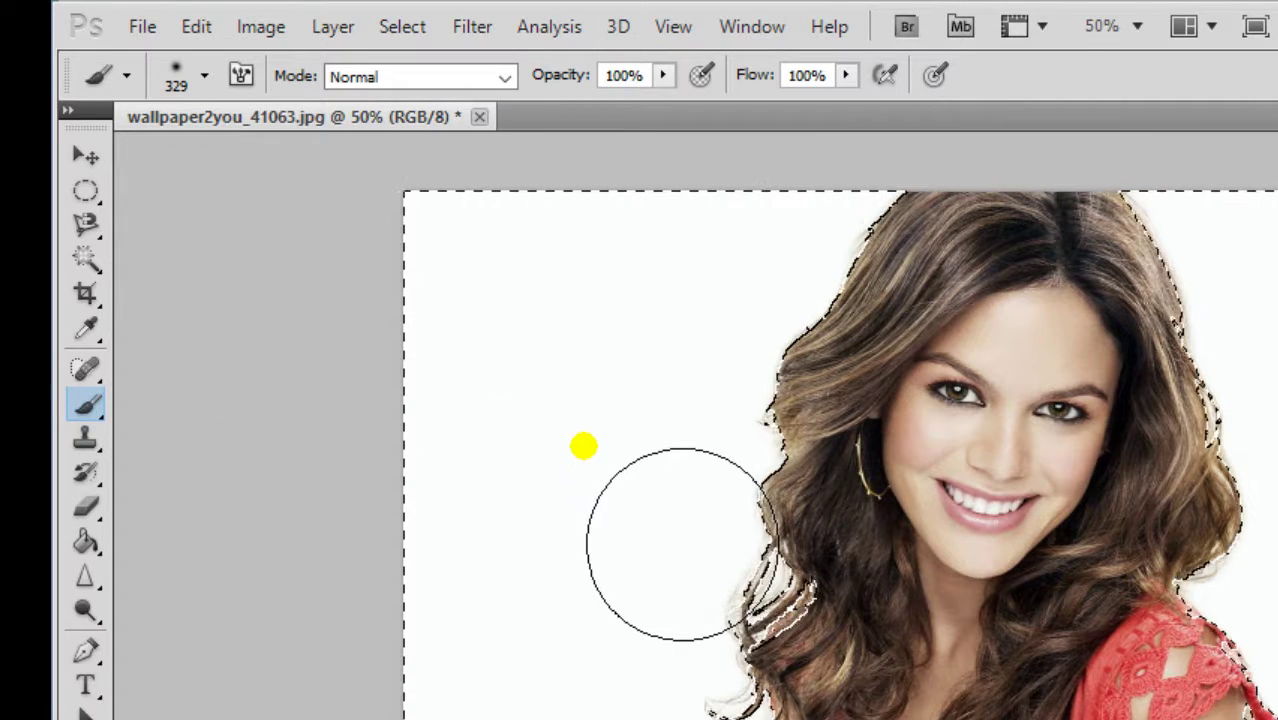
{"action": "right_click", "coordinate": [606, 274]}
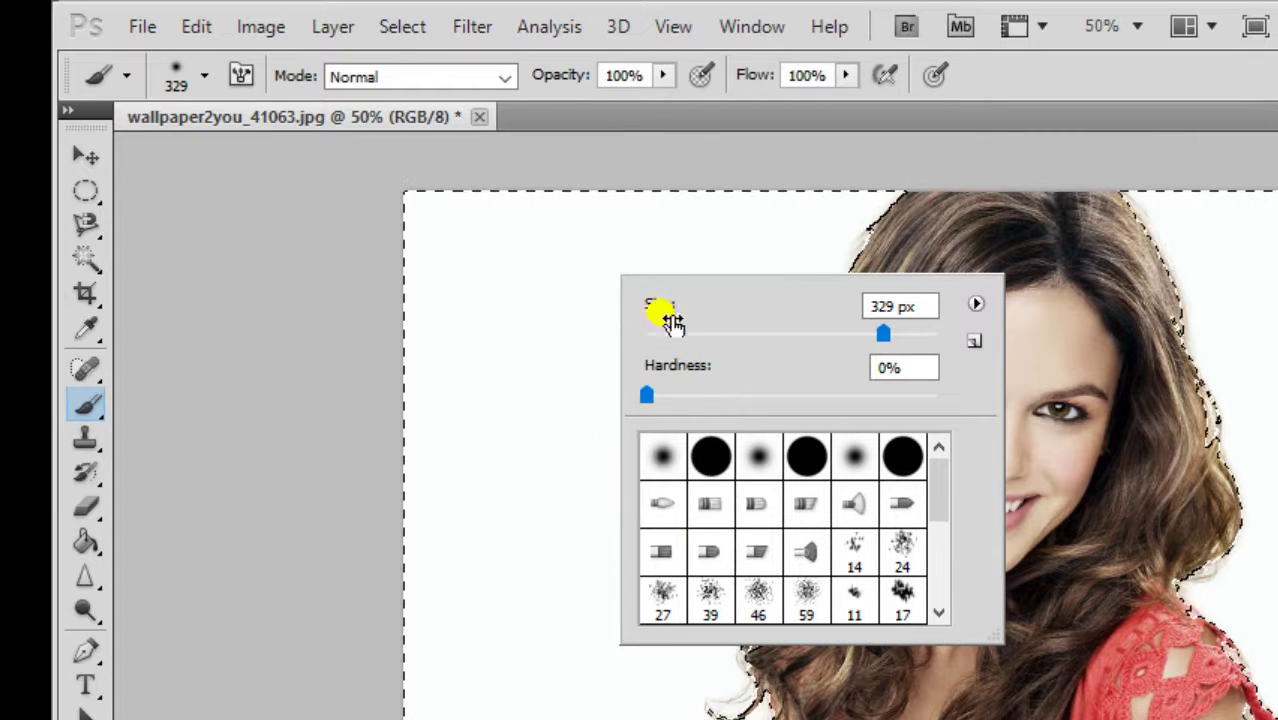
{"action": "left_click", "coordinate": [607, 381]}
{"action": "left_click_drag", "start_coordinate": [508, 283], "coordinate": [505, 340]}
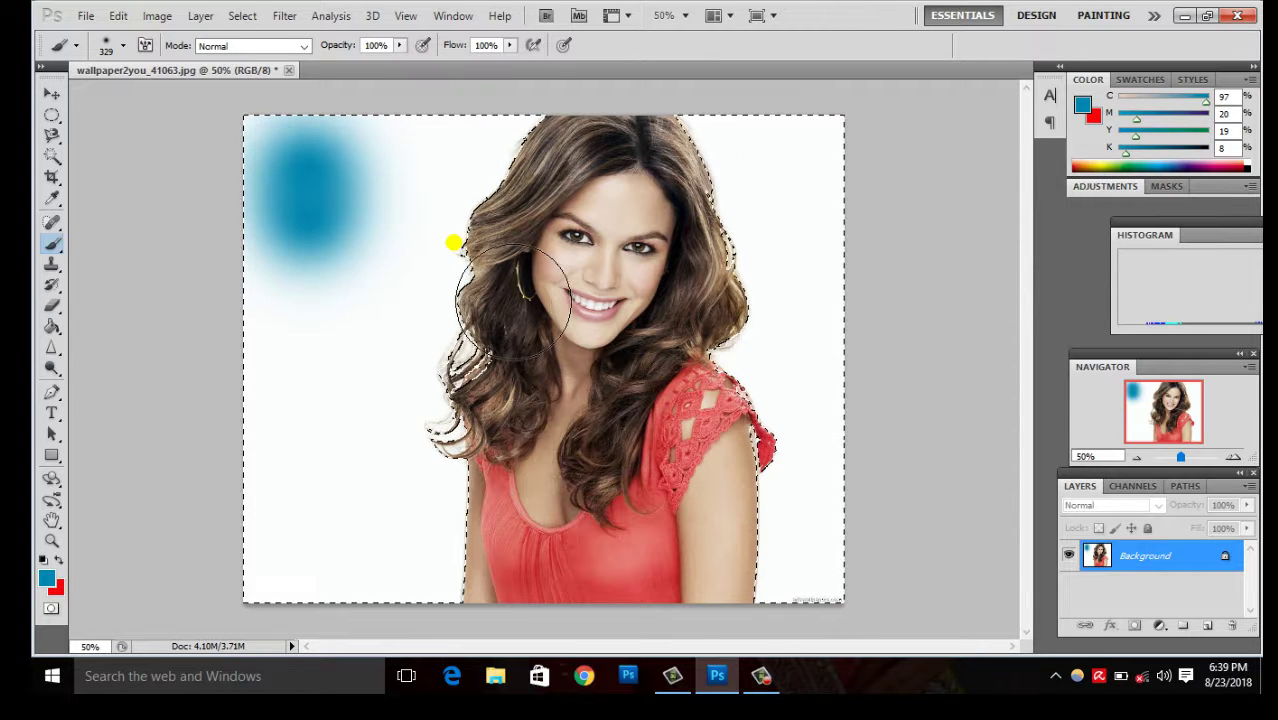
- Brush blue over the left, lower and right background until no white remains
{"action": "mouse_move", "coordinate": [265, 293]}
{"action": "left_mouse_down"}
{"action": "mouse_move", "coordinate": [314, 157]}
{"action": "mouse_move", "coordinate": [271, 348]}
{"action": "mouse_move", "coordinate": [157, 187]}
{"action": "left_mouse_up"}
{"action": "mouse_move", "coordinate": [525, 454]}
{"action": "left_mouse_down"}
{"action": "mouse_move", "coordinate": [354, 354]}
{"action": "mouse_move", "coordinate": [707, 322]}
{"action": "mouse_move", "coordinate": [735, 432]}
{"action": "mouse_move", "coordinate": [705, 137]}
{"action": "mouse_move", "coordinate": [785, 485]}
{"action": "left_mouse_up"}
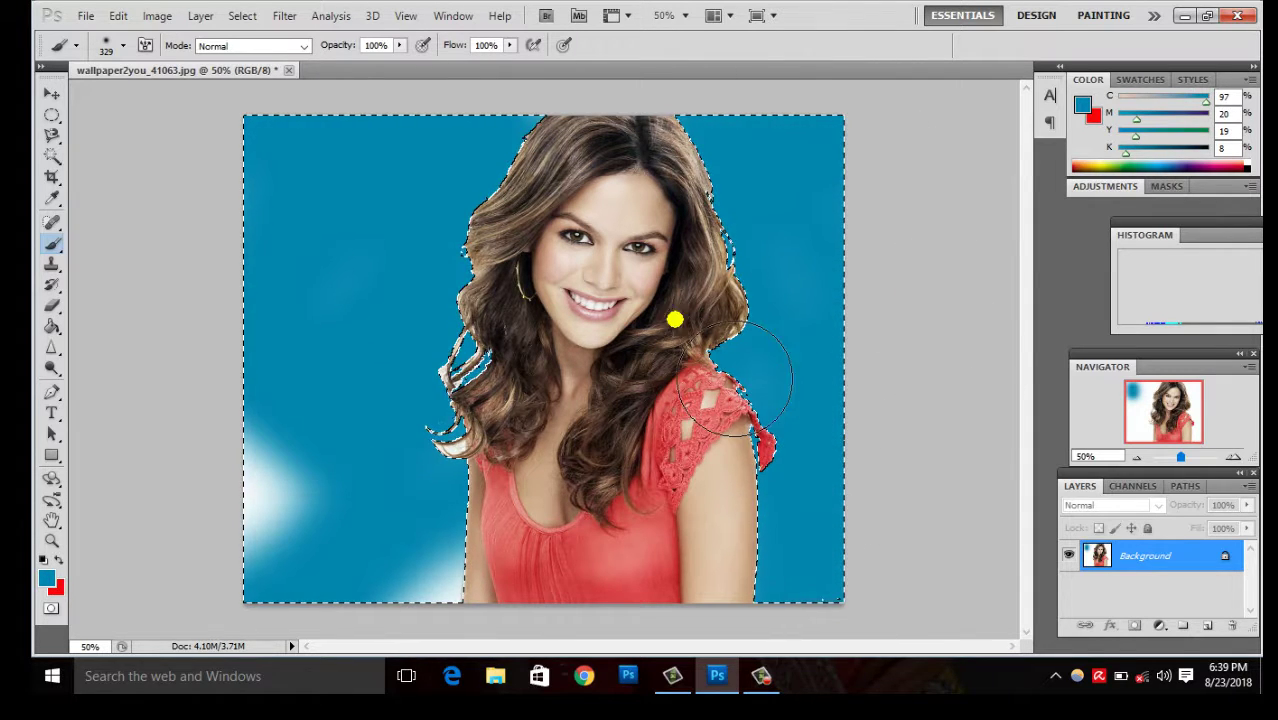
{"action": "mouse_move", "coordinate": [430, 560]}
{"action": "left_mouse_down"}
{"action": "mouse_move", "coordinate": [403, 611]}
{"action": "mouse_move", "coordinate": [163, 399]}
{"action": "mouse_move", "coordinate": [299, 549]}
{"action": "left_mouse_up"}
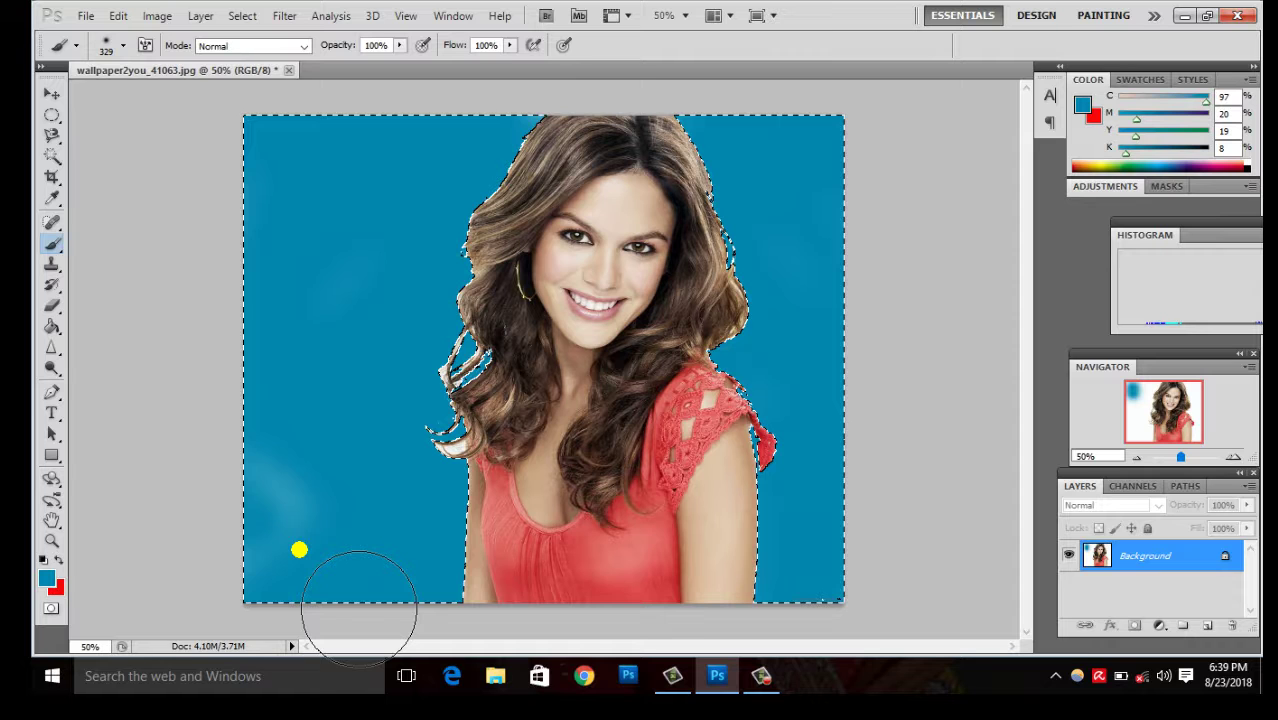
{"action": "left_click_drag", "start_coordinate": [299, 549], "coordinate": [368, 285]}
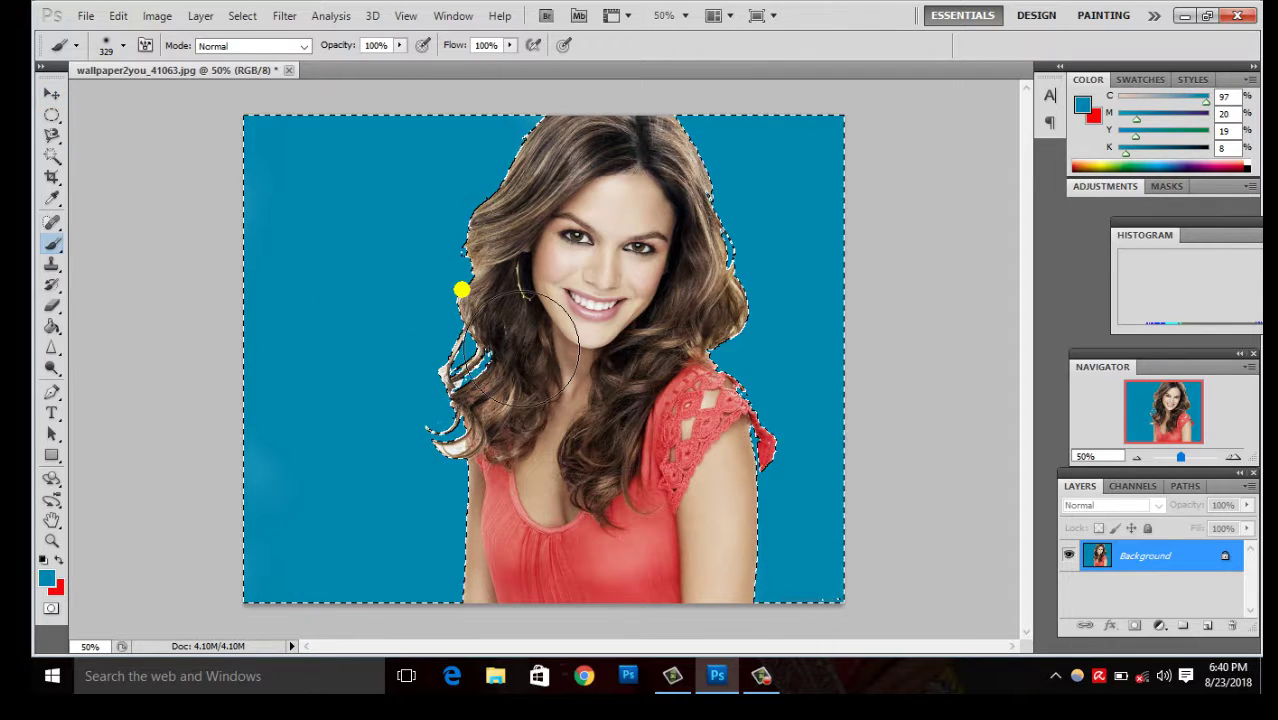
- Deselect the background and zoom the portrait in to 100%
{"action": "key", "text": "ctrl+d"}
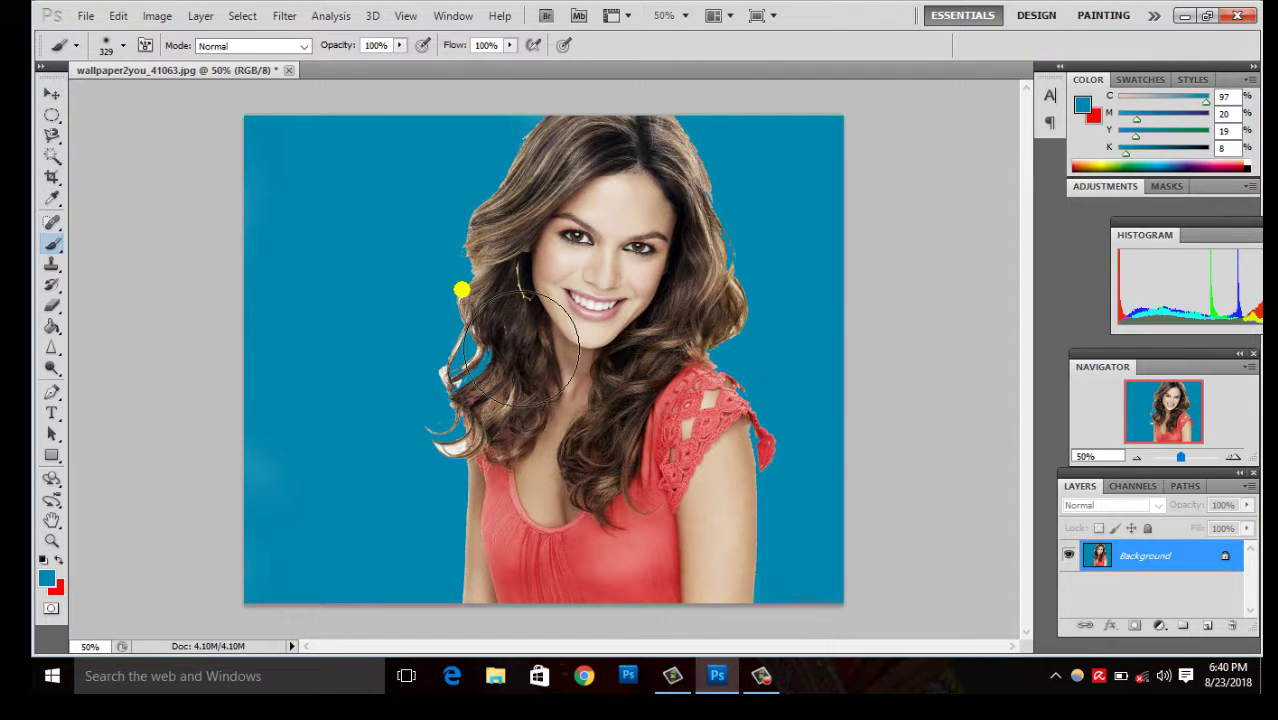
{"action": "key", "text": "ctrl+plus"}
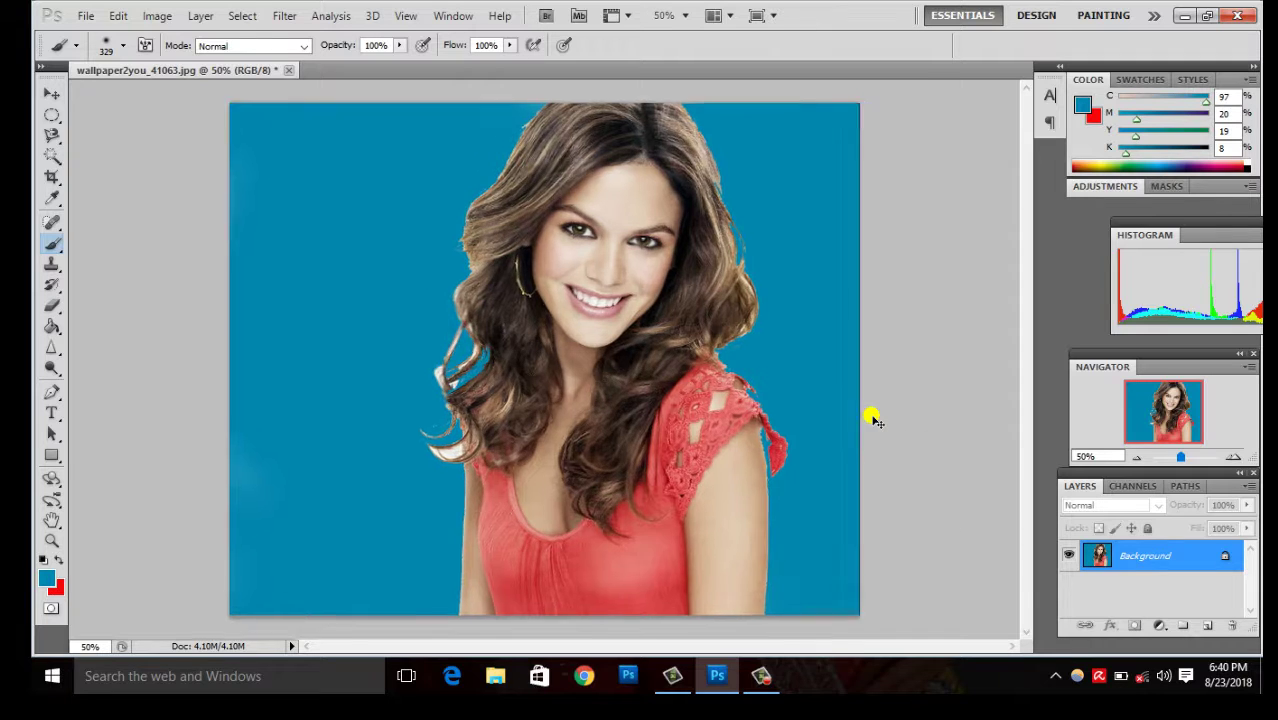
{"action": "key", "text": "ctrl+plus"}
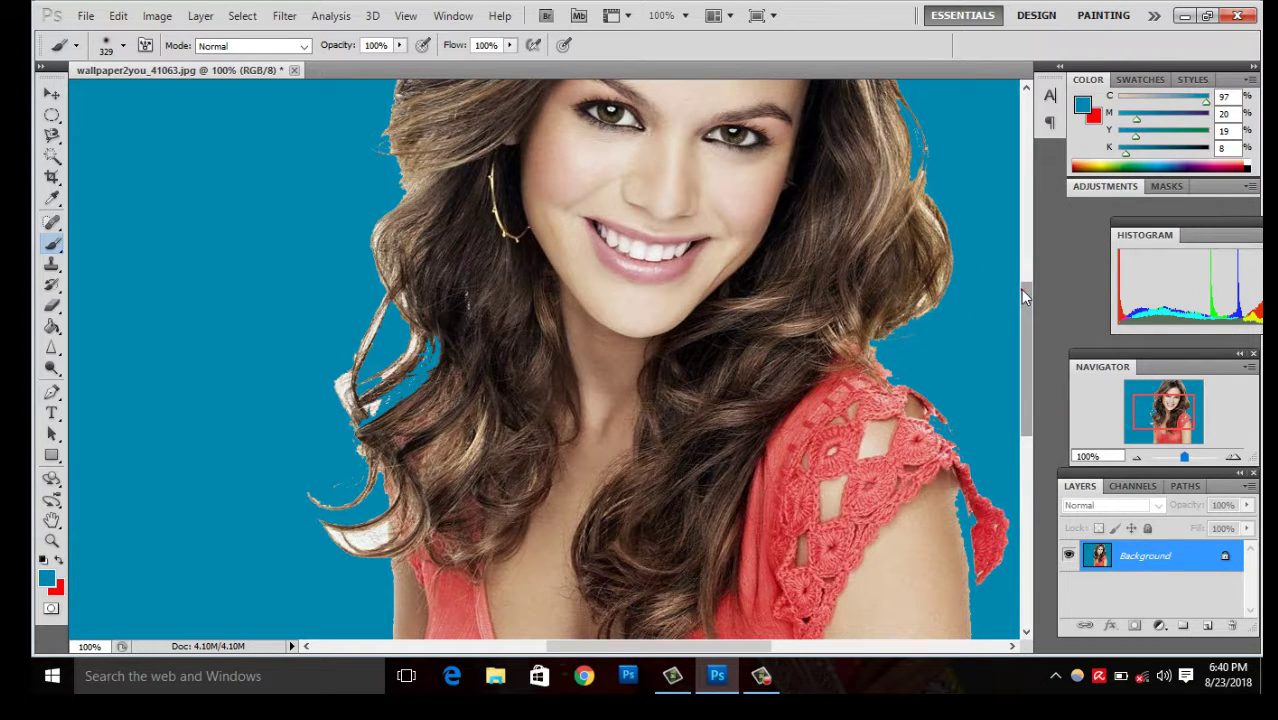
- Drag the document out of the tab bar into its own floating window
{"action": "left_click_drag", "start_coordinate": [1022, 295], "coordinate": [883, 288]}
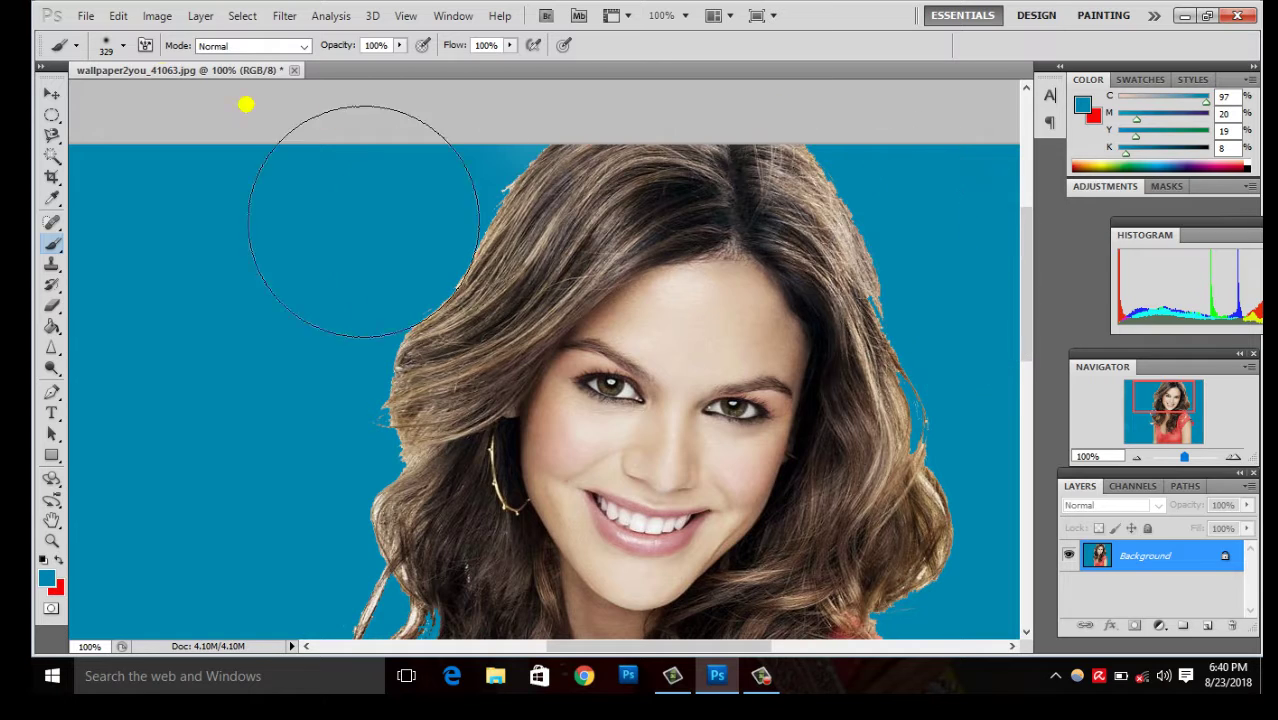
{"action": "left_click", "coordinate": [52, 93]}
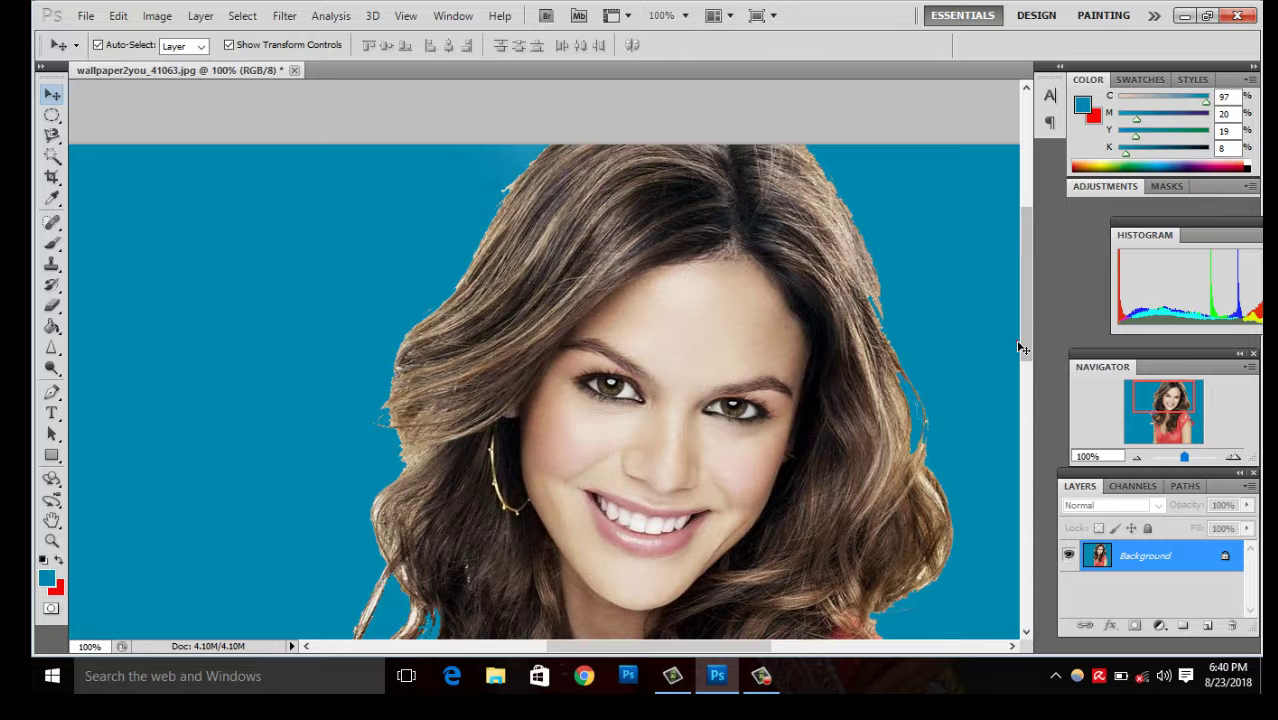
{"action": "mouse_move", "coordinate": [1030, 336]}
{"action": "left_mouse_down"}
{"action": "mouse_move", "coordinate": [1033, 308]}
{"action": "mouse_move", "coordinate": [1033, 324]}
{"action": "left_mouse_up"}
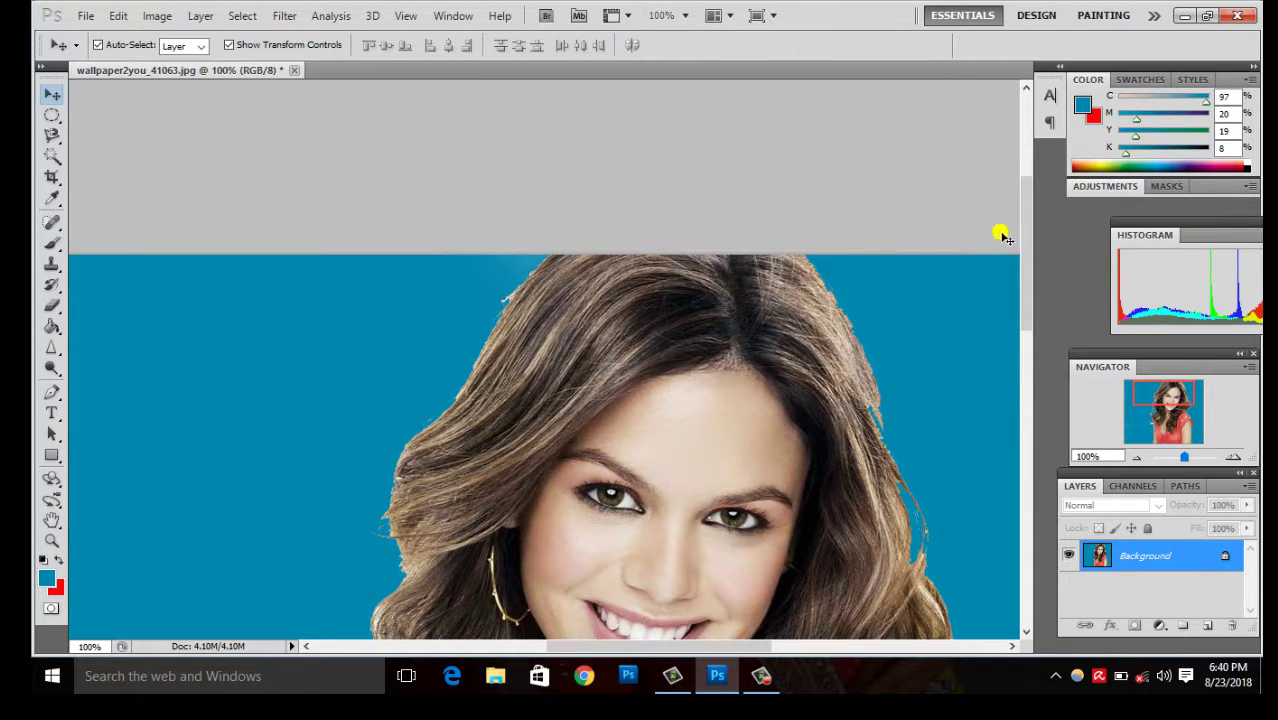
{"action": "mouse_move", "coordinate": [1026, 229]}
{"action": "left_mouse_down"}
{"action": "mouse_move", "coordinate": [1032, 322]}
{"action": "mouse_move", "coordinate": [1014, 243]}
{"action": "mouse_move", "coordinate": [912, 100]}
{"action": "left_mouse_up"}
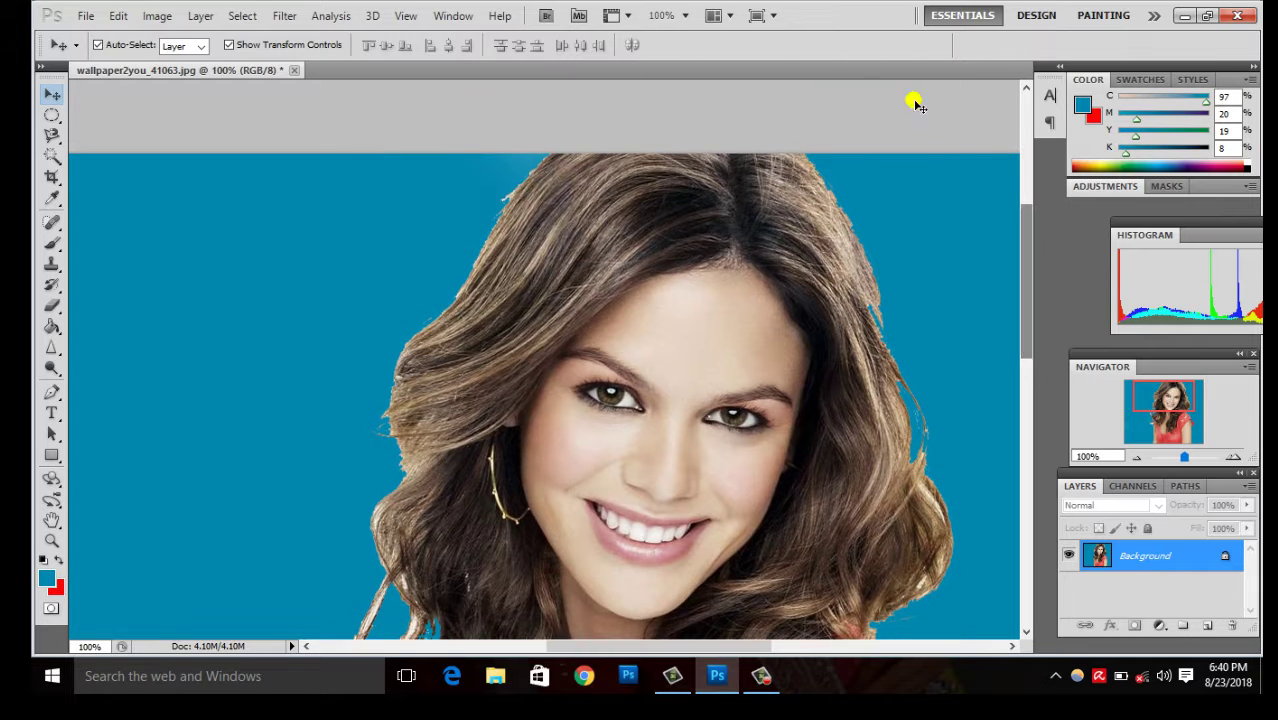
- Float the portrait, maximize its window and zoom out to 50%
{"action": "left_click_drag", "start_coordinate": [783, 72], "coordinate": [777, 86]}
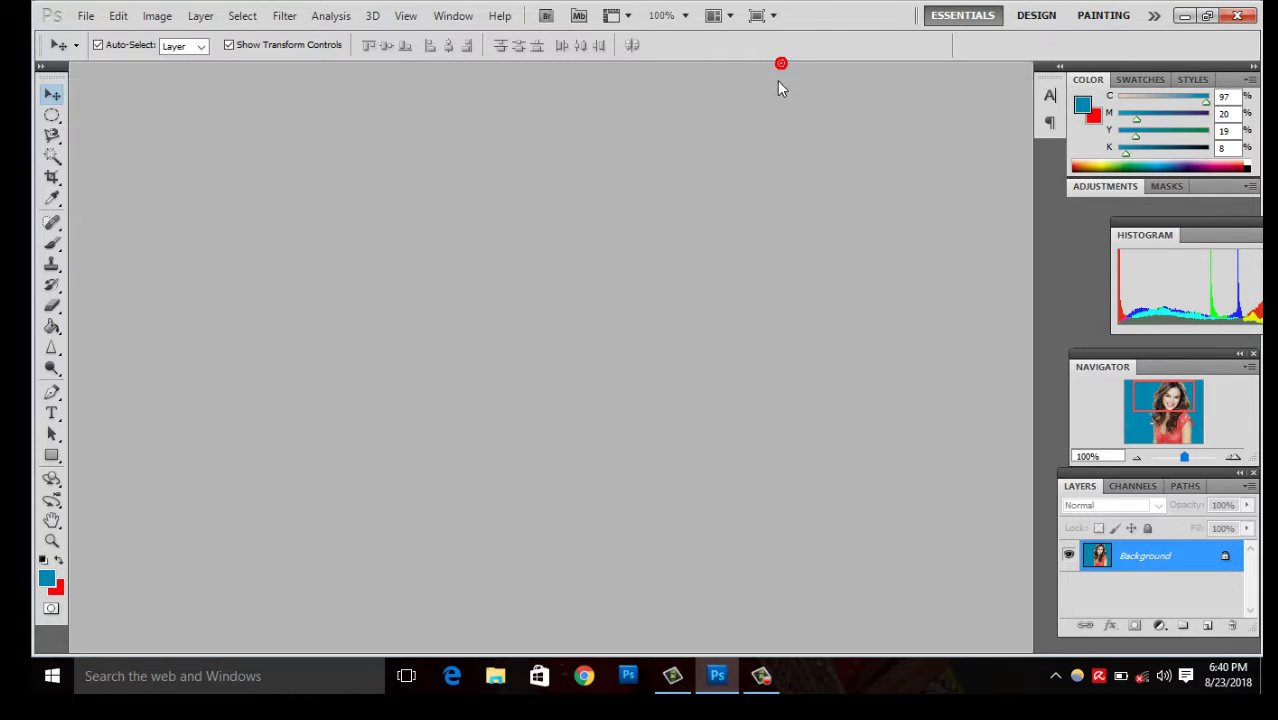
{"action": "left_click", "coordinate": [625, 56]}
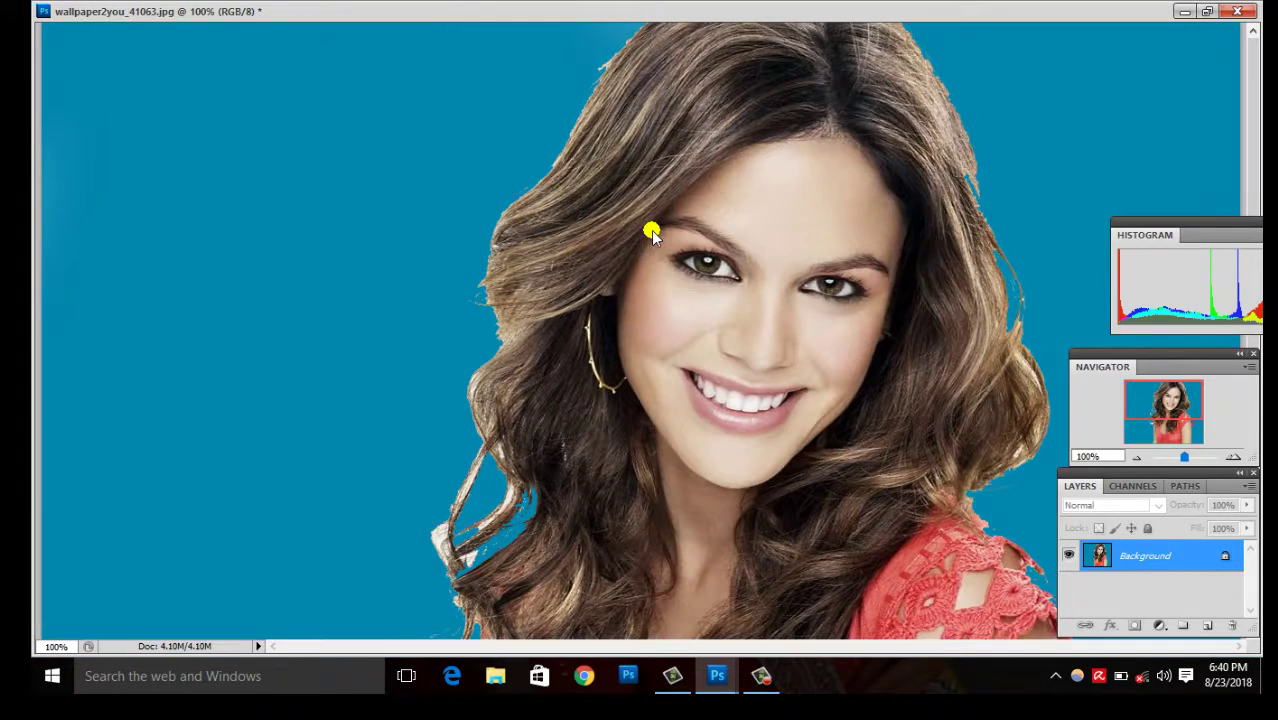
{"action": "key", "text": "ctrl+minus"}
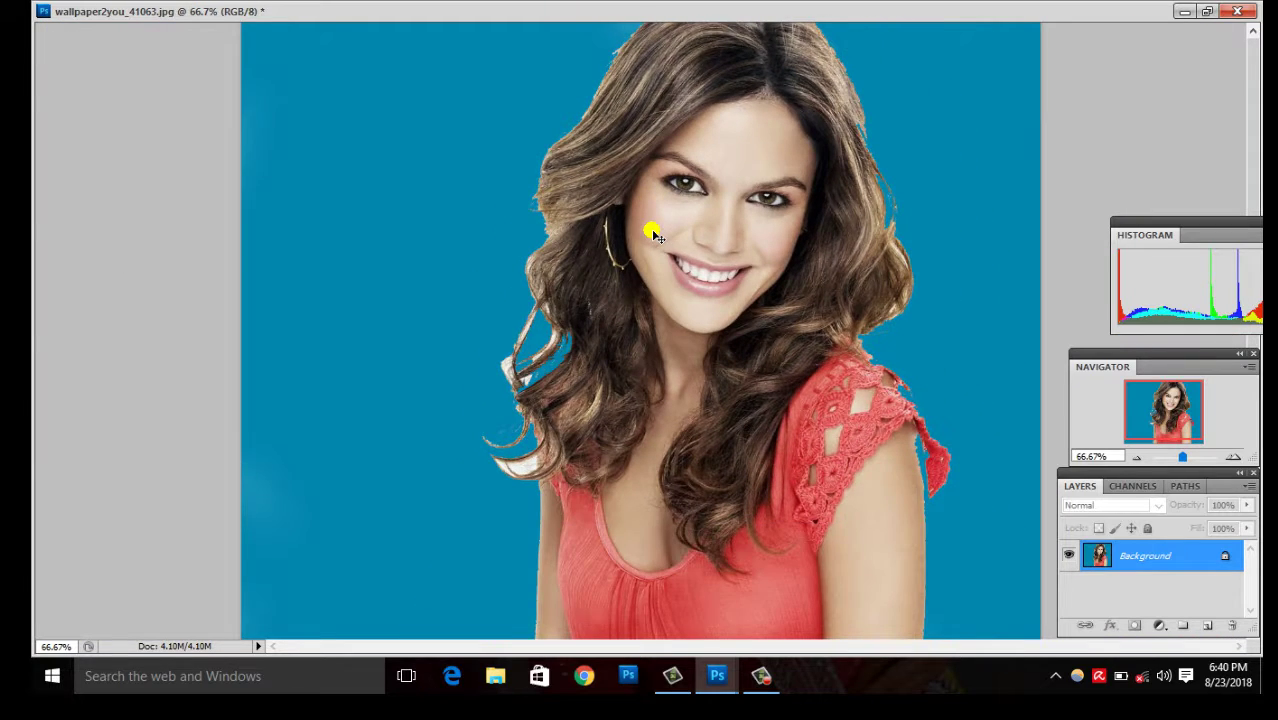
{"action": "key", "text": "ctrl+minus"}
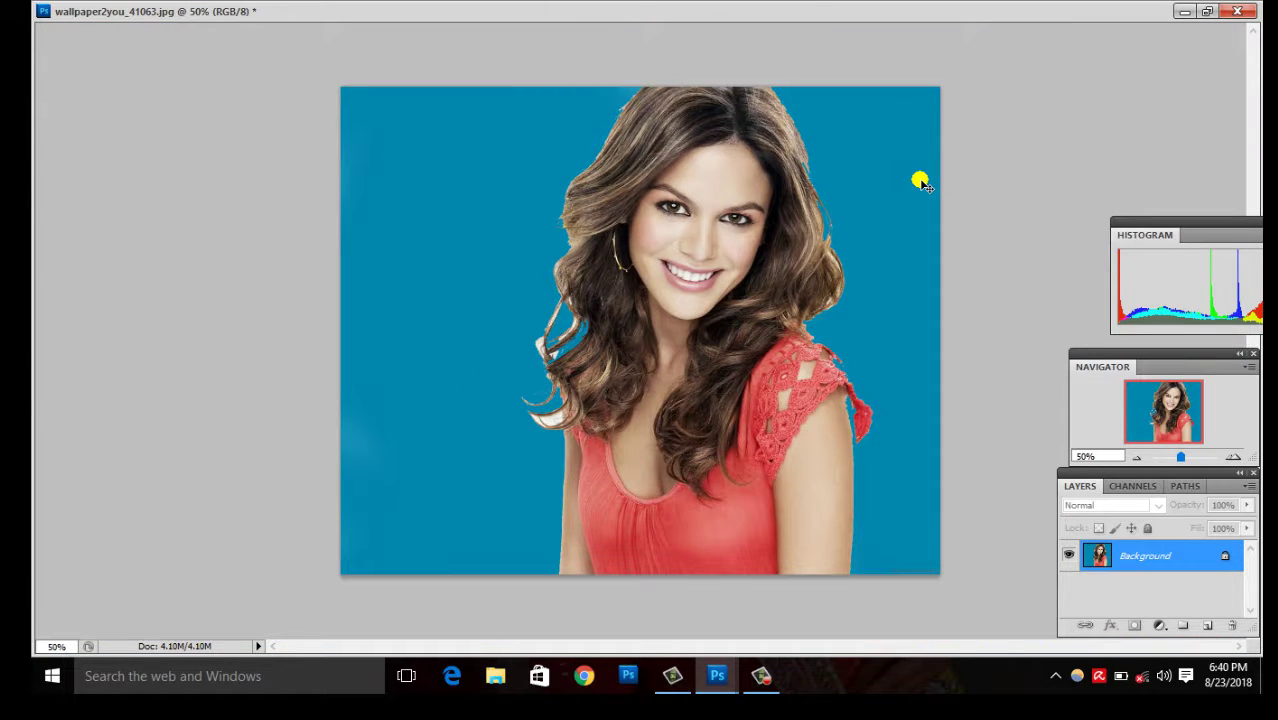
- Revert to the white background, clear transform and selection, then reposition the floating window
{"action": "left_click", "coordinate": [920, 181]}
{"action": "key", "text": "Delete"}
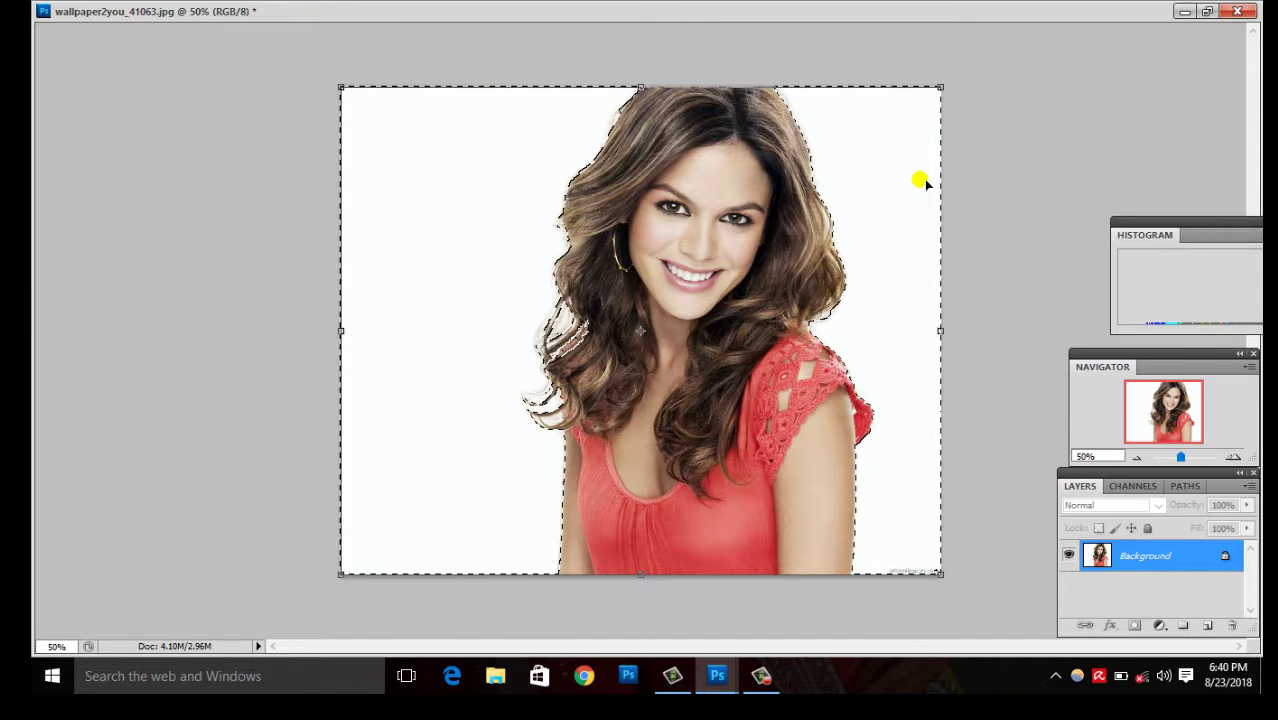
{"action": "key", "text": "ctrl+t"}
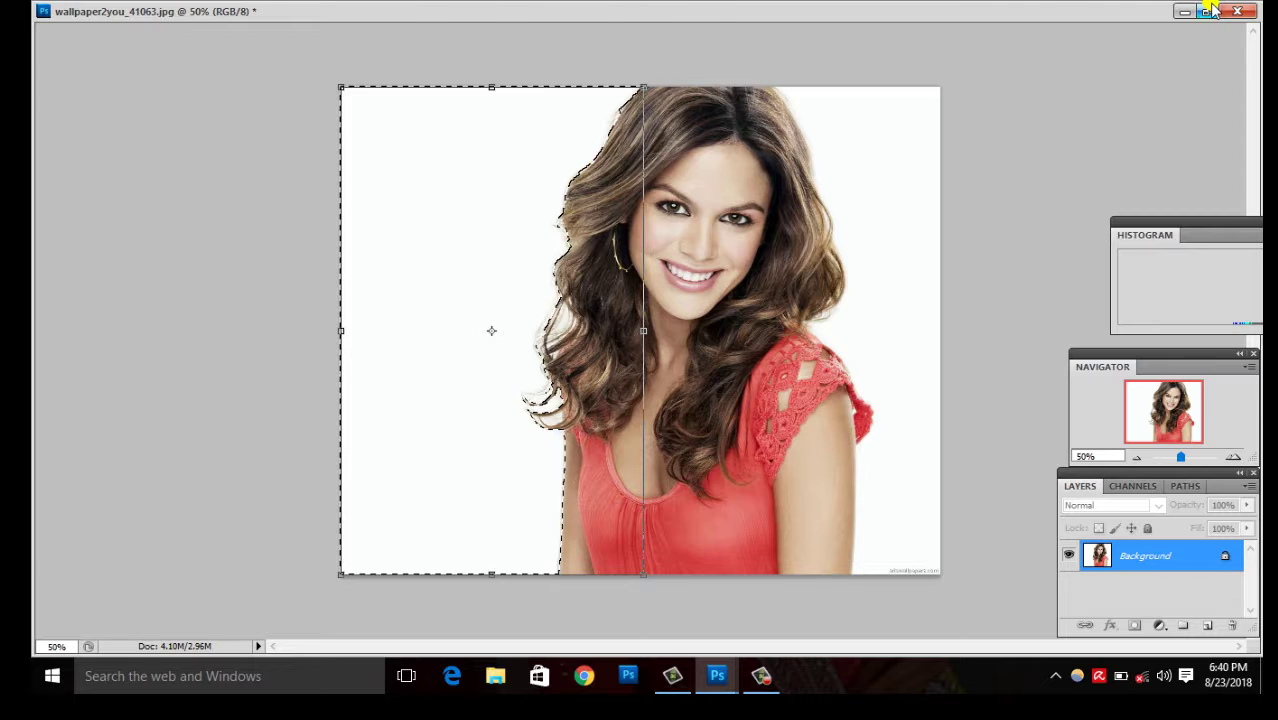
{"action": "left_click", "coordinate": [1207, 11]}
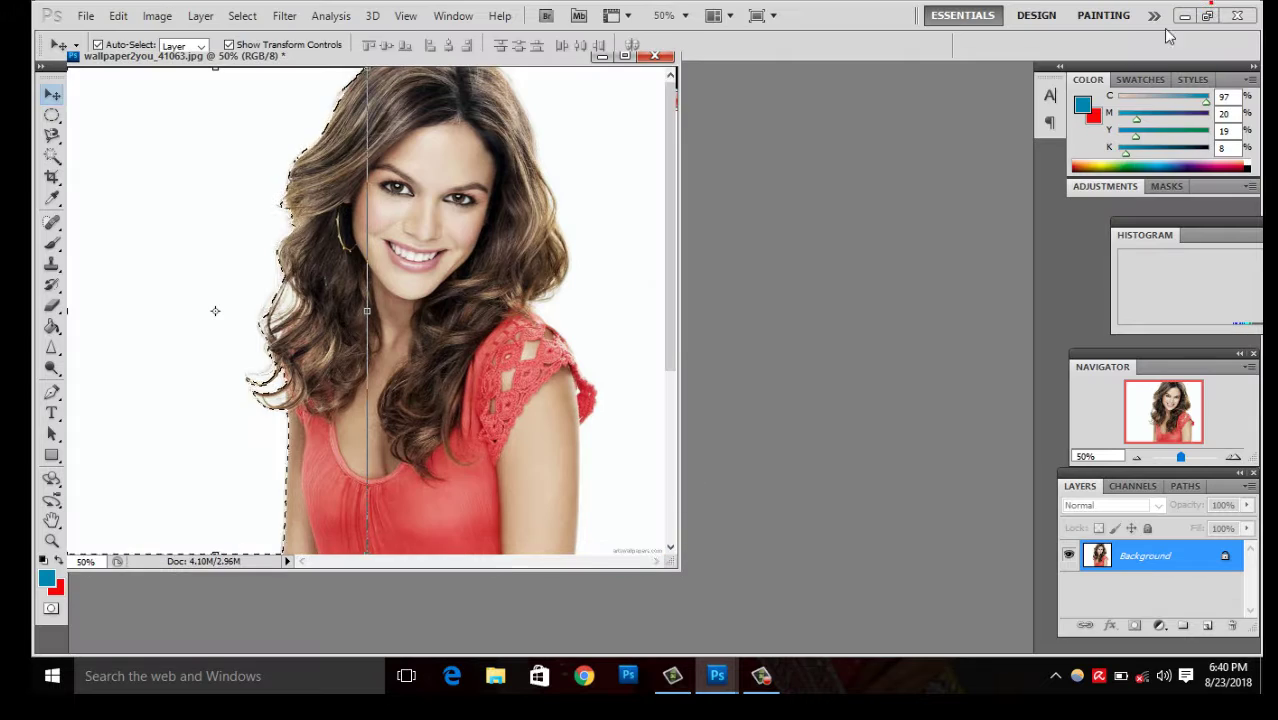
{"action": "left_click", "coordinate": [625, 55]}
{"action": "key", "text": "Return"}
{"action": "key", "text": "ctrl+d"}
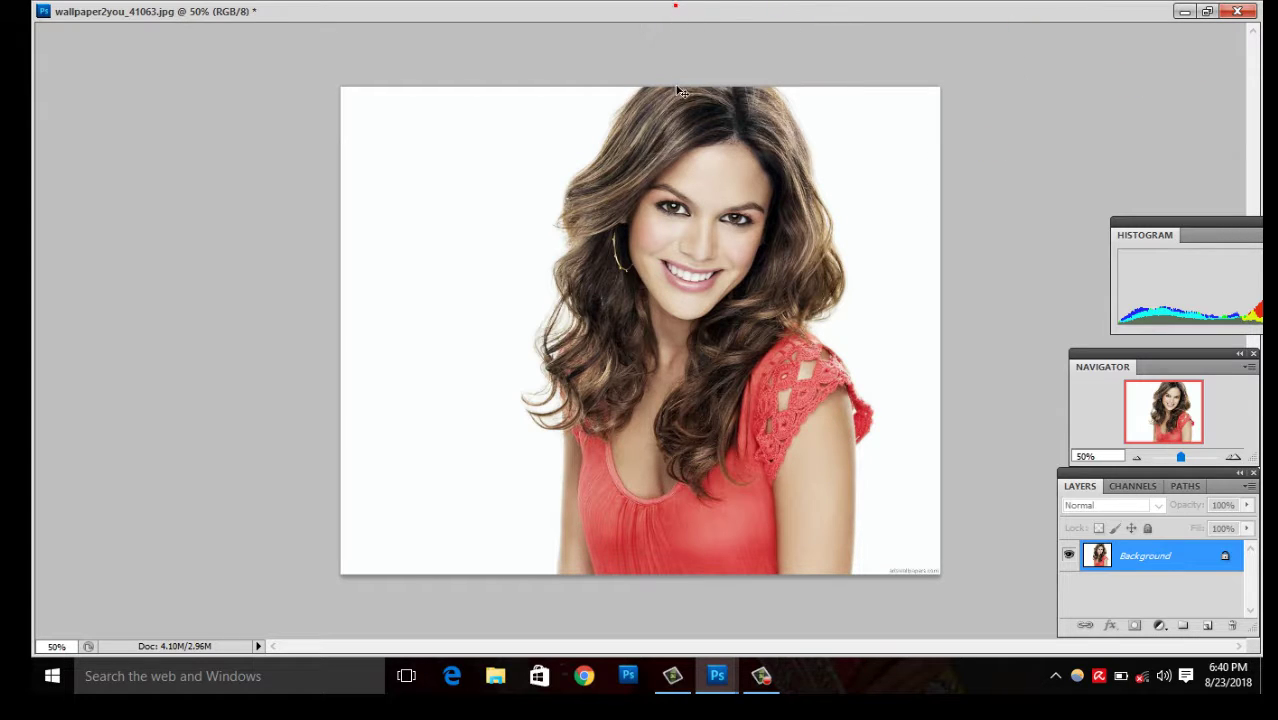
{"action": "left_click", "coordinate": [1207, 11]}
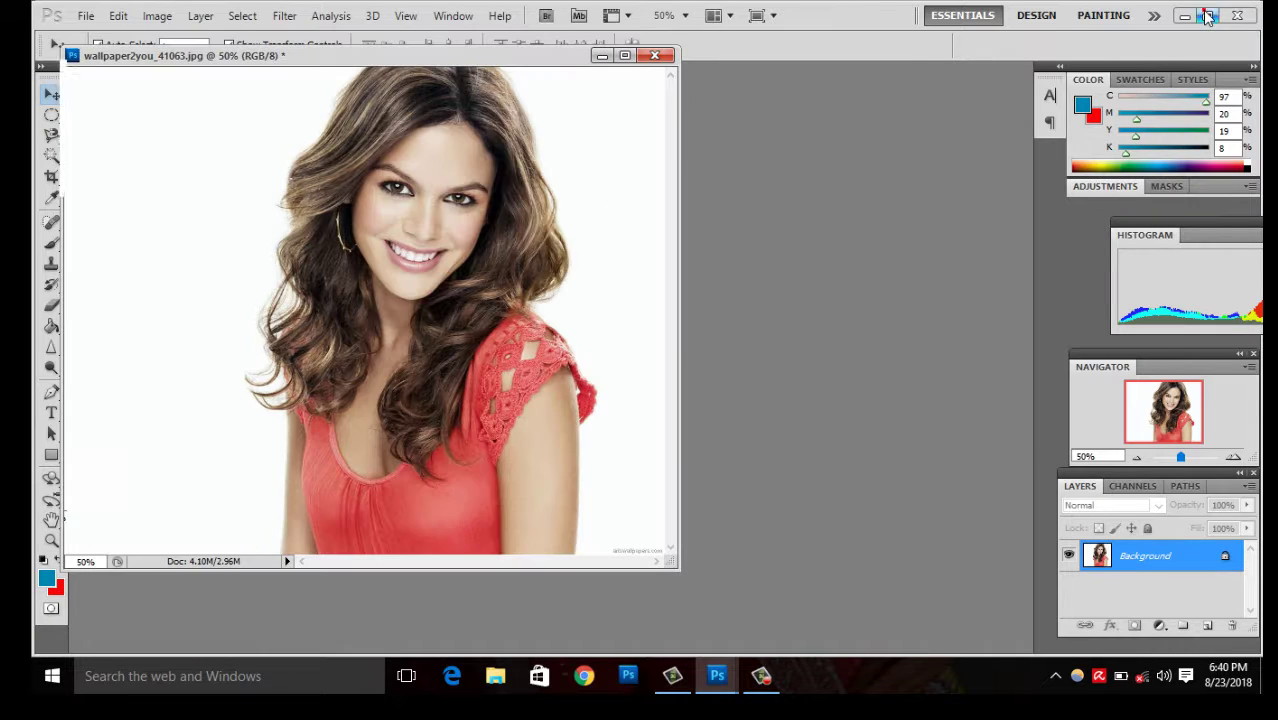
{"action": "left_click_drag", "start_coordinate": [528, 62], "coordinate": [762, 87]}
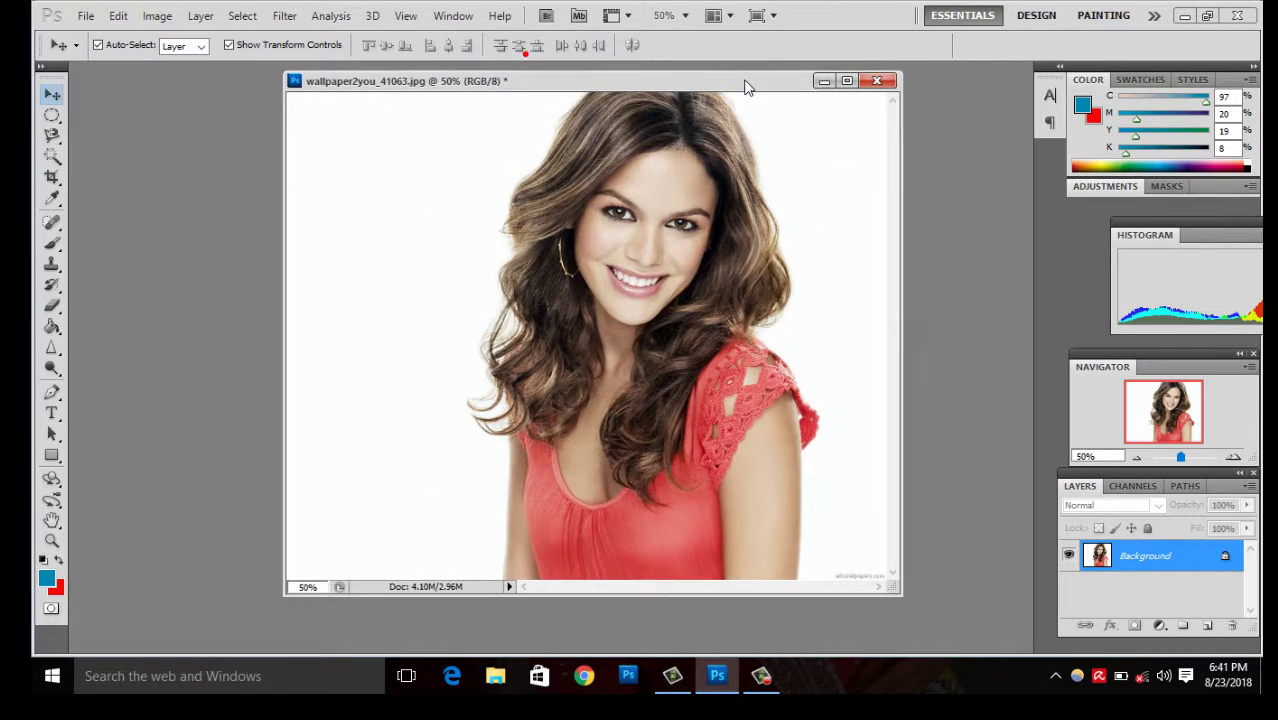
- With the Magic Wand, select the left, right and hair-edge white background in a maximized window
{"action": "right_click", "coordinate": [55, 152]}
{"action": "left_click", "coordinate": [90, 178]}
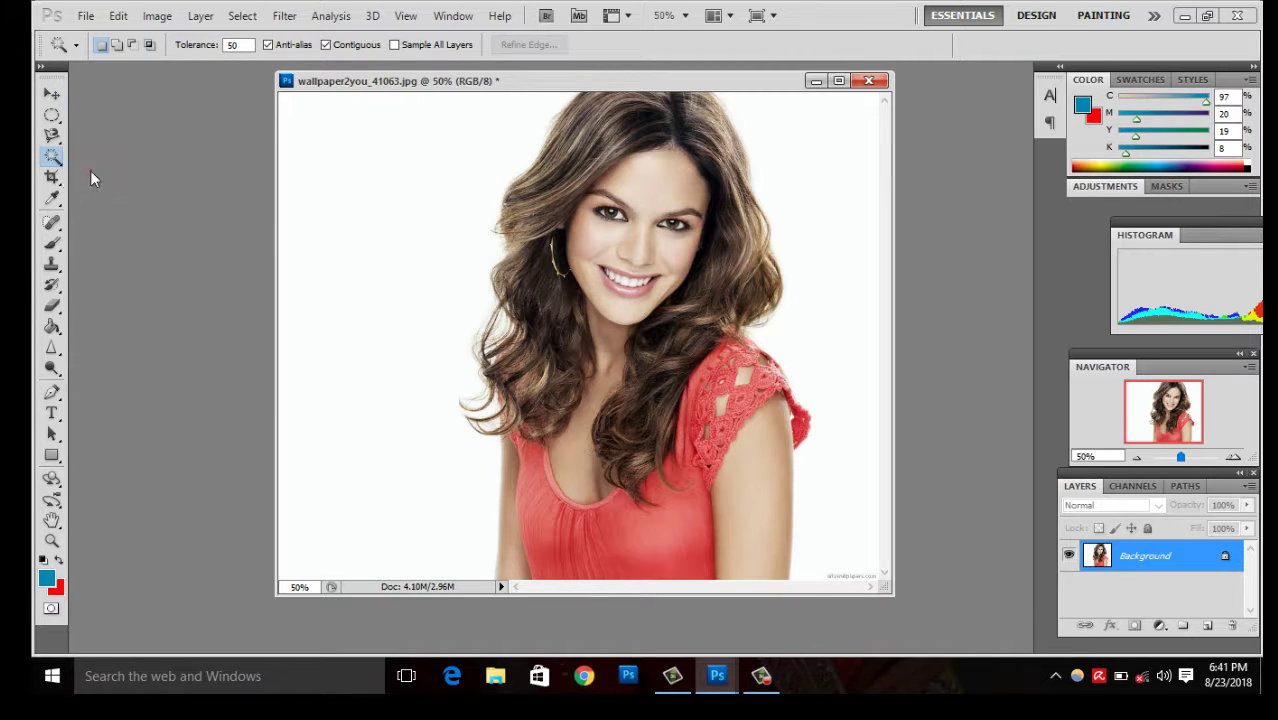
{"action": "left_click", "coordinate": [839, 80]}
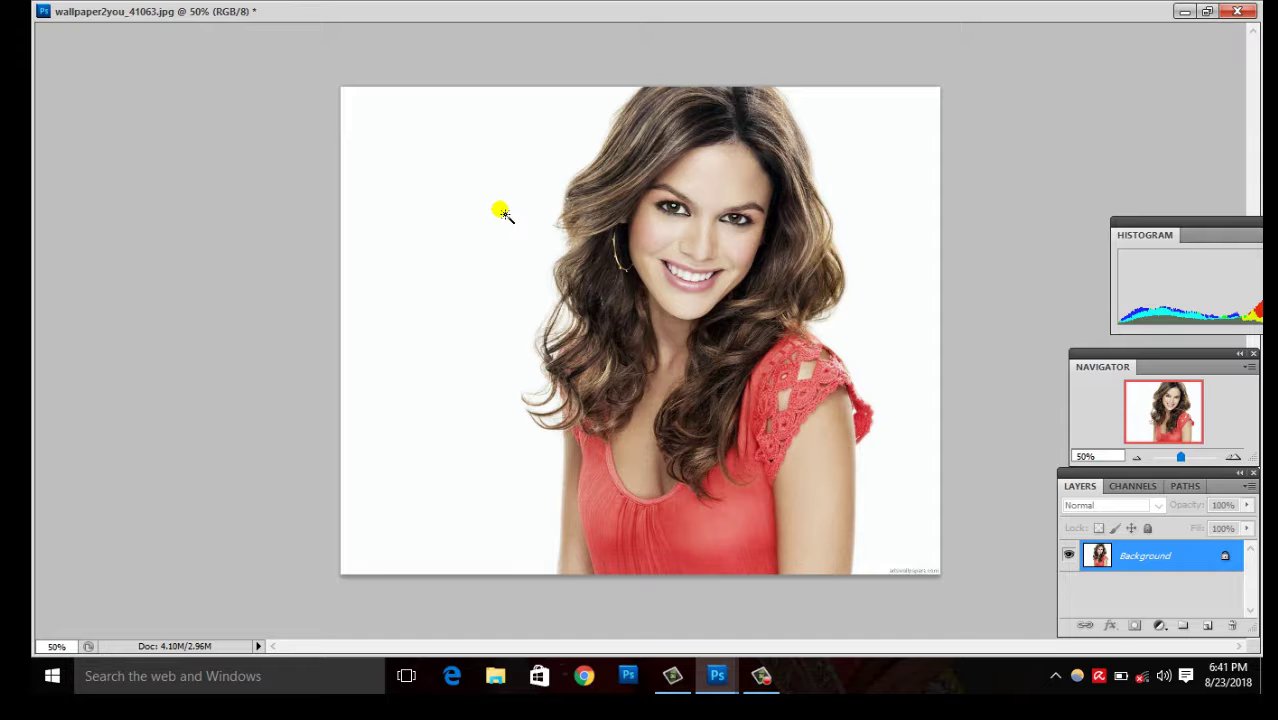
{"action": "left_click", "coordinate": [503, 213]}
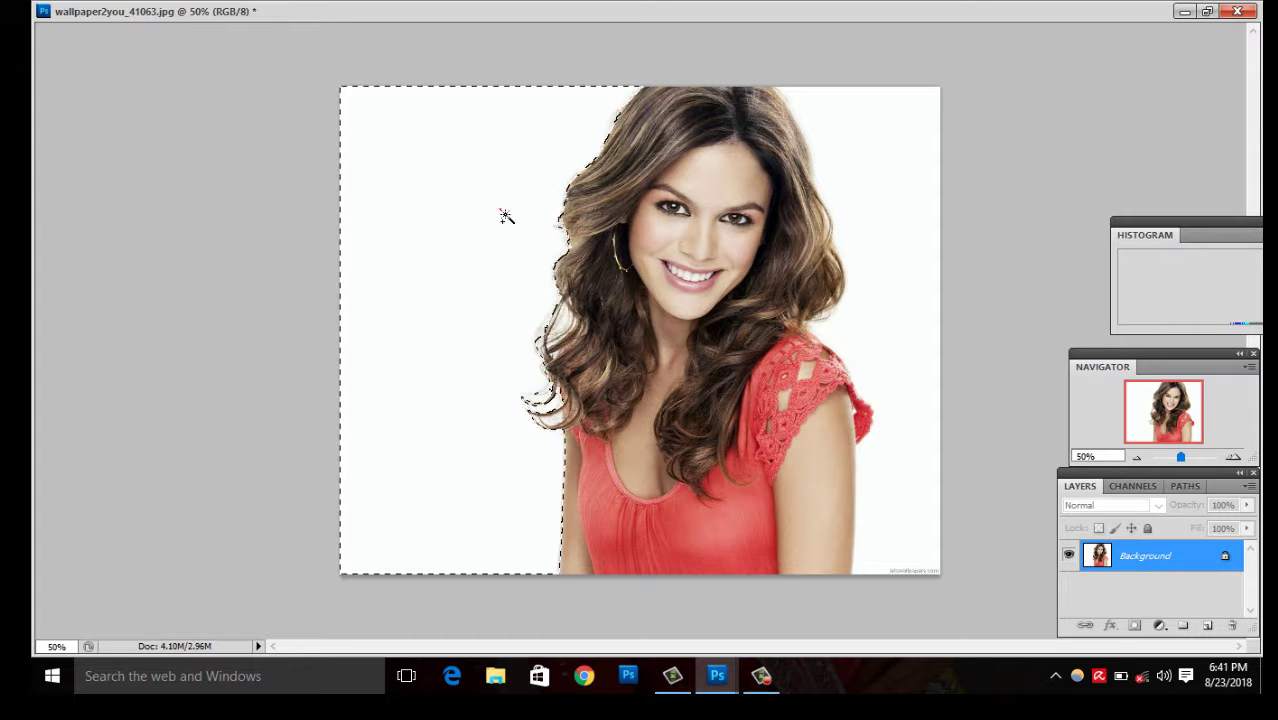
{"action": "left_click", "coordinate": [900, 182], "text": "shift"}
{"action": "left_click", "coordinate": [522, 343], "text": "shift"}
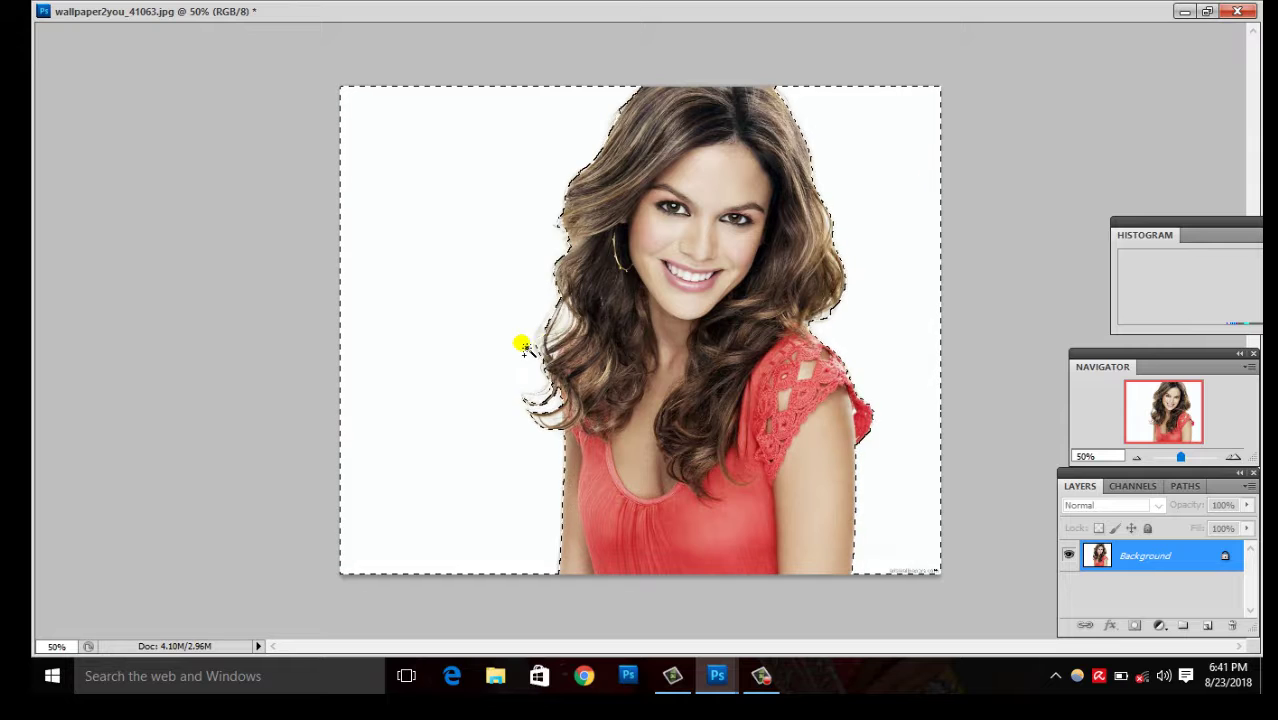
{"action": "left_click", "coordinate": [580, 322], "text": "shift"}
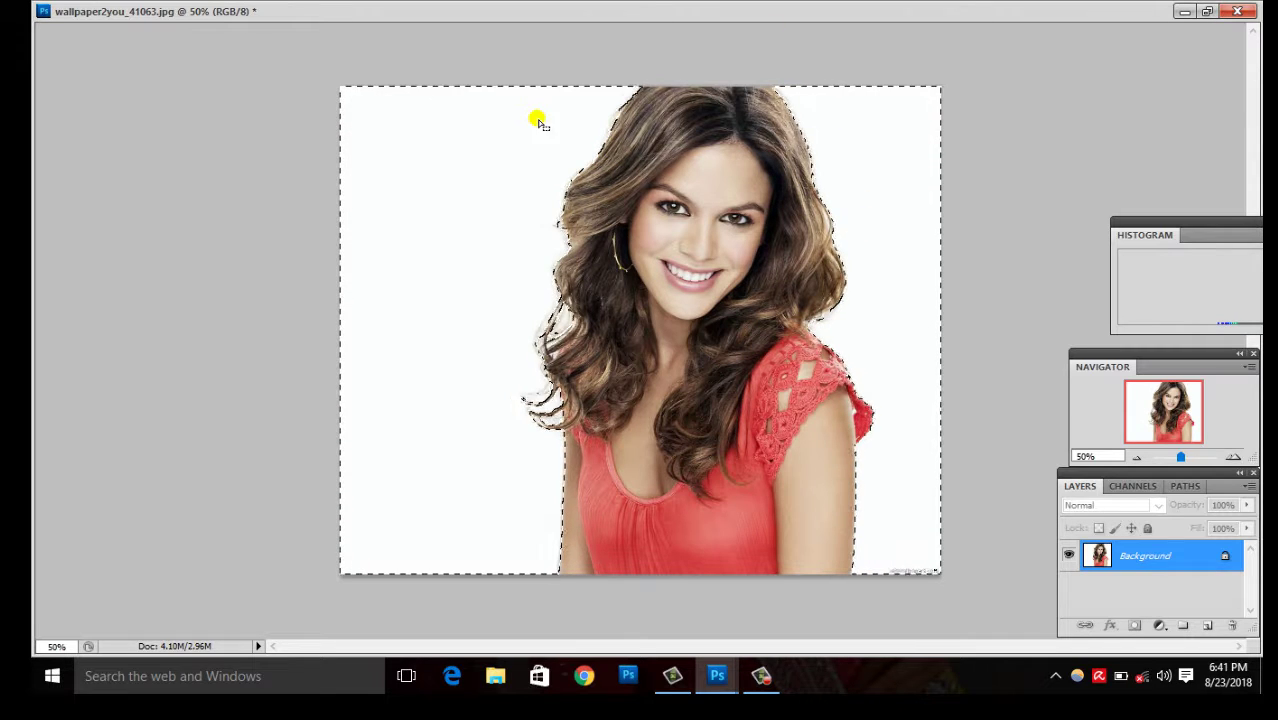
- Feather the background selection via the right-click Feather dialog, then restore the floating window
{"action": "right_click", "coordinate": [475, 152]}
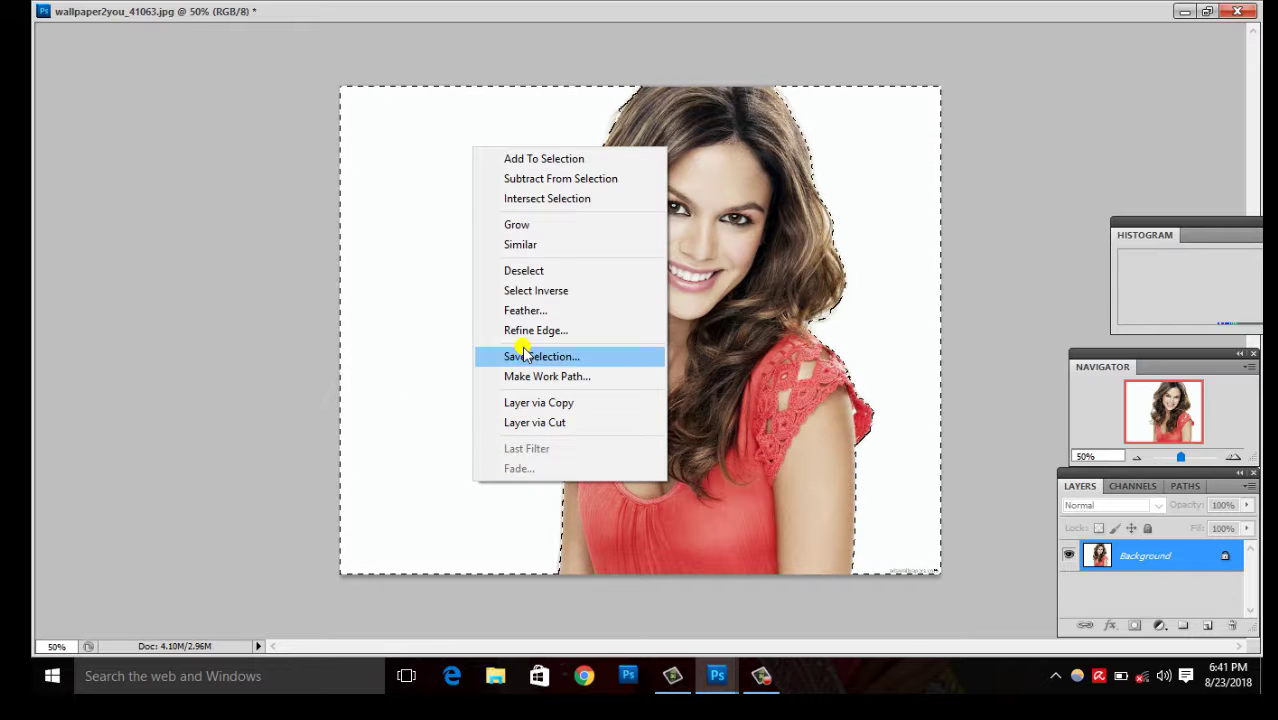
{"action": "left_click", "coordinate": [520, 312]}
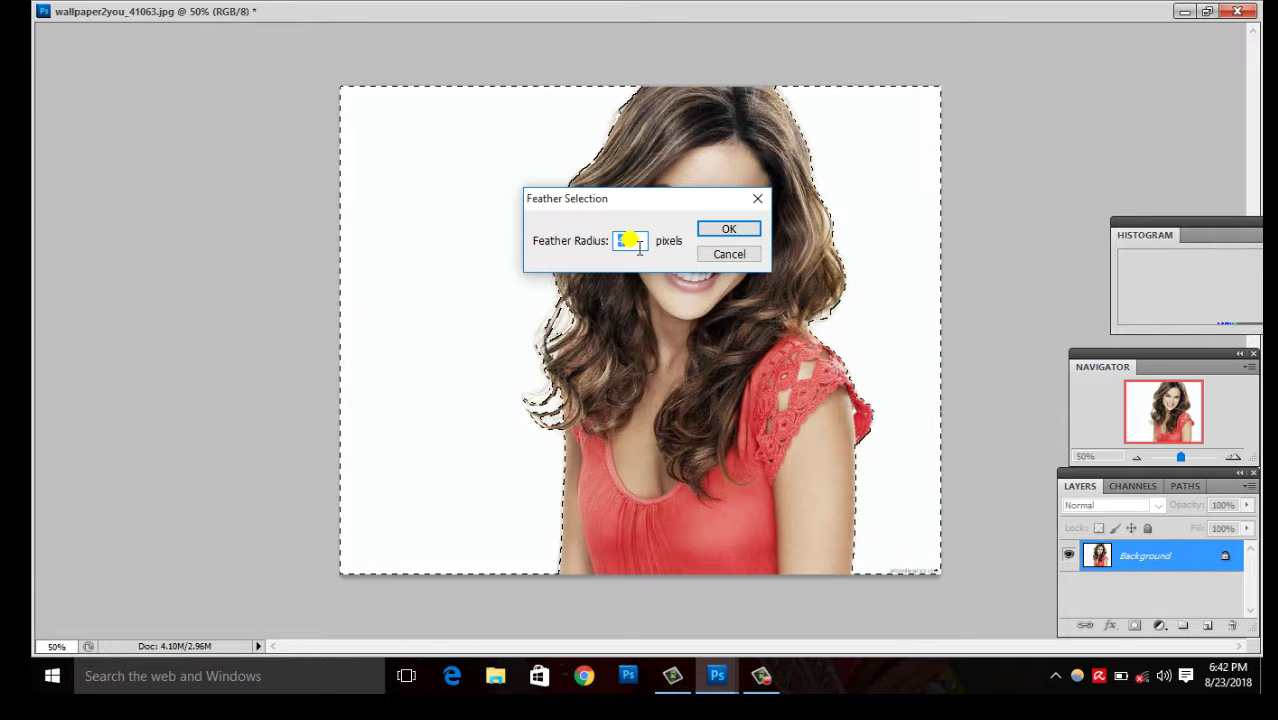
{"action": "left_click", "coordinate": [729, 229]}
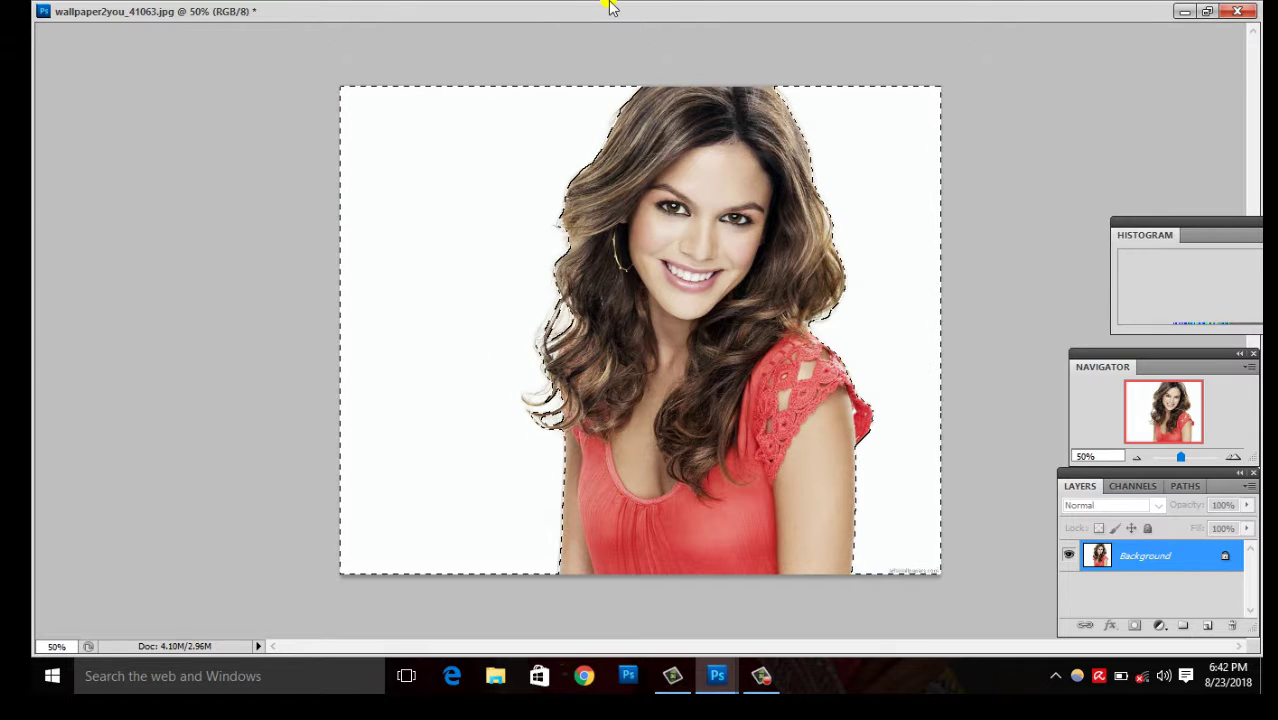
{"action": "left_click", "coordinate": [1207, 12]}
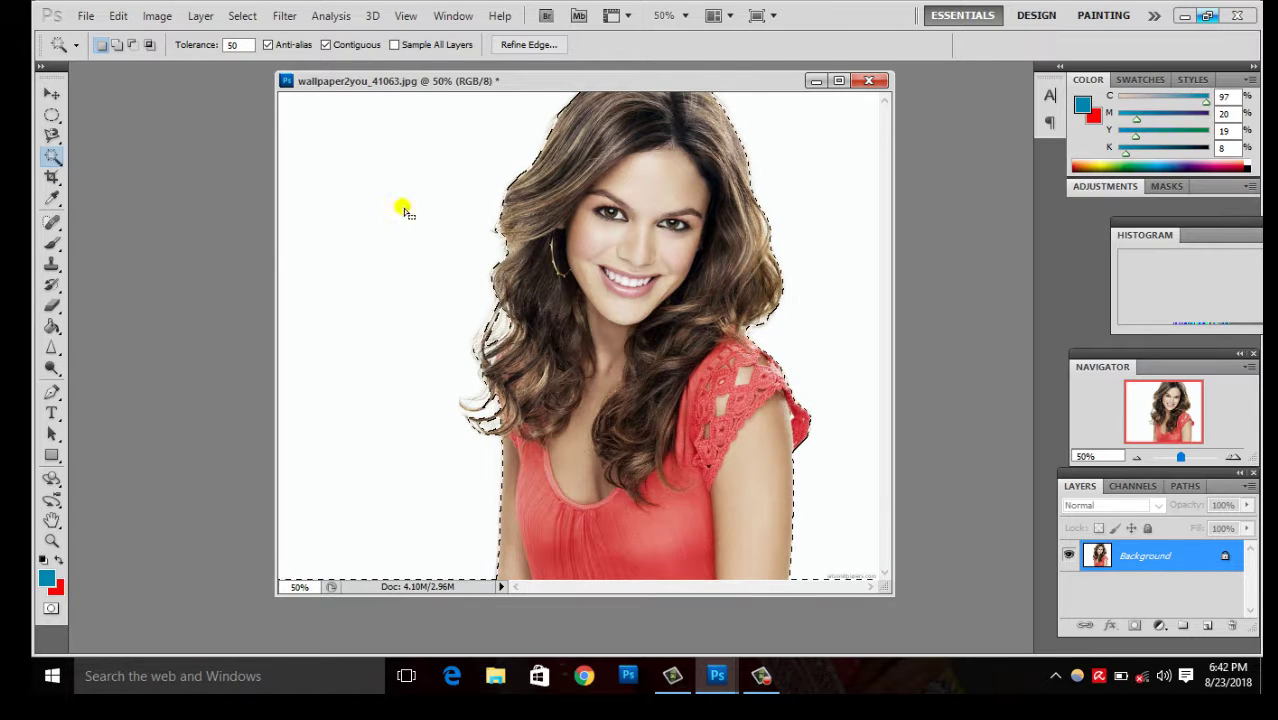
- Brush blue over the remaining left white and top-right highlight, then maximize the document
{"action": "left_click", "coordinate": [52, 243]}
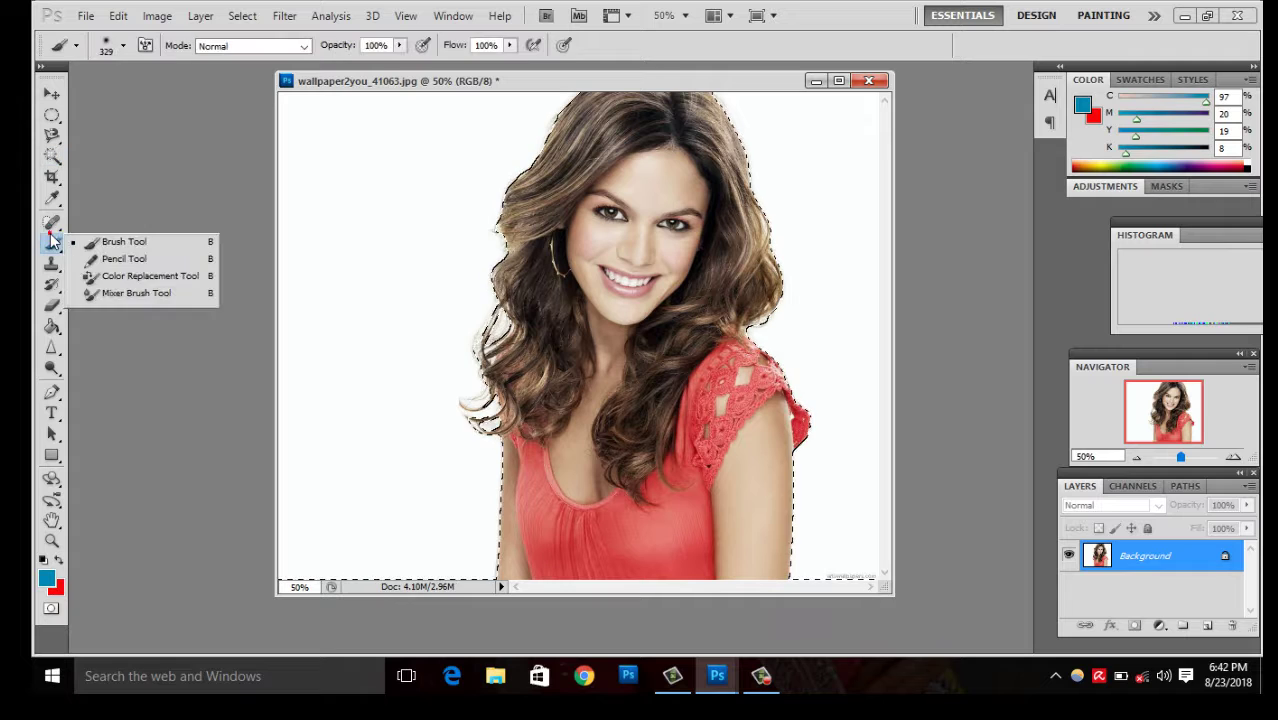
{"action": "left_click", "coordinate": [88, 243]}
{"action": "mouse_move", "coordinate": [382, 131]}
{"action": "left_mouse_down"}
{"action": "mouse_move", "coordinate": [466, 238]}
{"action": "mouse_move", "coordinate": [414, 271]}
{"action": "mouse_move", "coordinate": [630, 100]}
{"action": "left_mouse_up"}
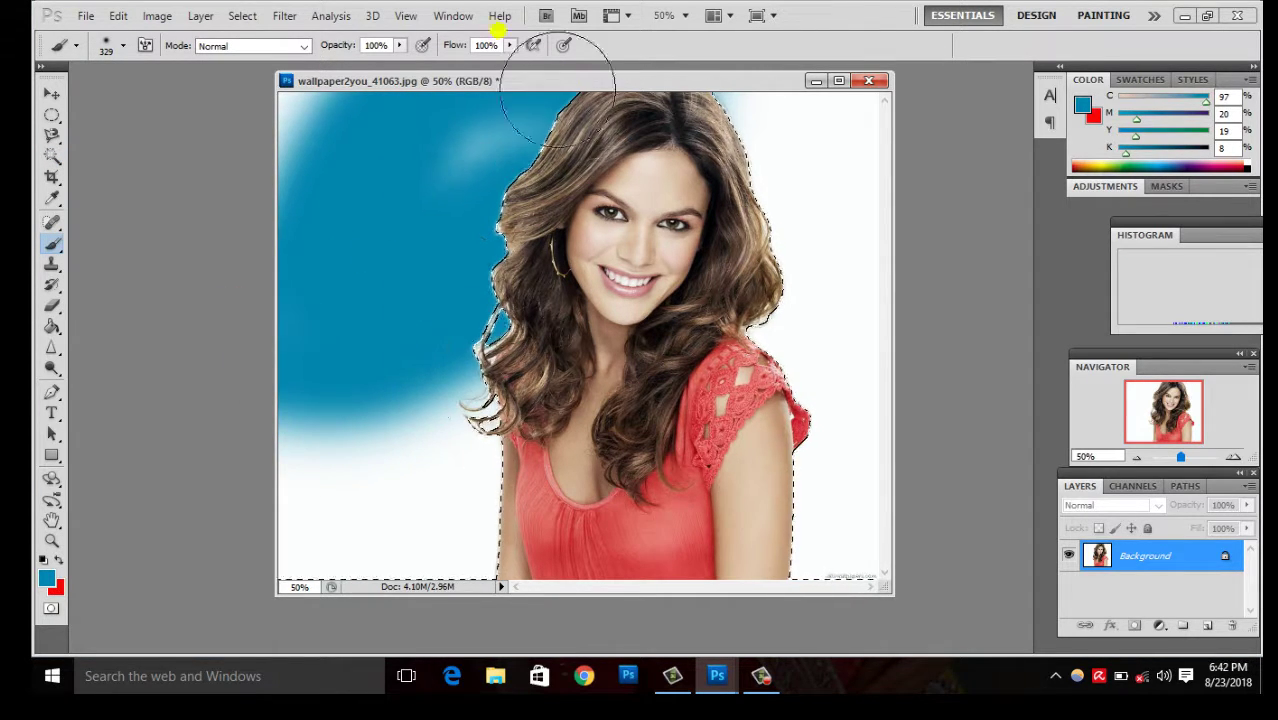
{"action": "mouse_move", "coordinate": [499, 14]}
{"action": "left_mouse_down"}
{"action": "mouse_move", "coordinate": [458, 214]}
{"action": "mouse_move", "coordinate": [476, 399]}
{"action": "mouse_move", "coordinate": [282, 391]}
{"action": "mouse_move", "coordinate": [876, 305]}
{"action": "mouse_move", "coordinate": [686, 20]}
{"action": "mouse_move", "coordinate": [799, 157]}
{"action": "mouse_move", "coordinate": [844, 591]}
{"action": "mouse_move", "coordinate": [536, 599]}
{"action": "mouse_move", "coordinate": [551, 606]}
{"action": "mouse_move", "coordinate": [474, 337]}
{"action": "mouse_move", "coordinate": [205, 149]}
{"action": "mouse_move", "coordinate": [465, 377]}
{"action": "left_mouse_up"}
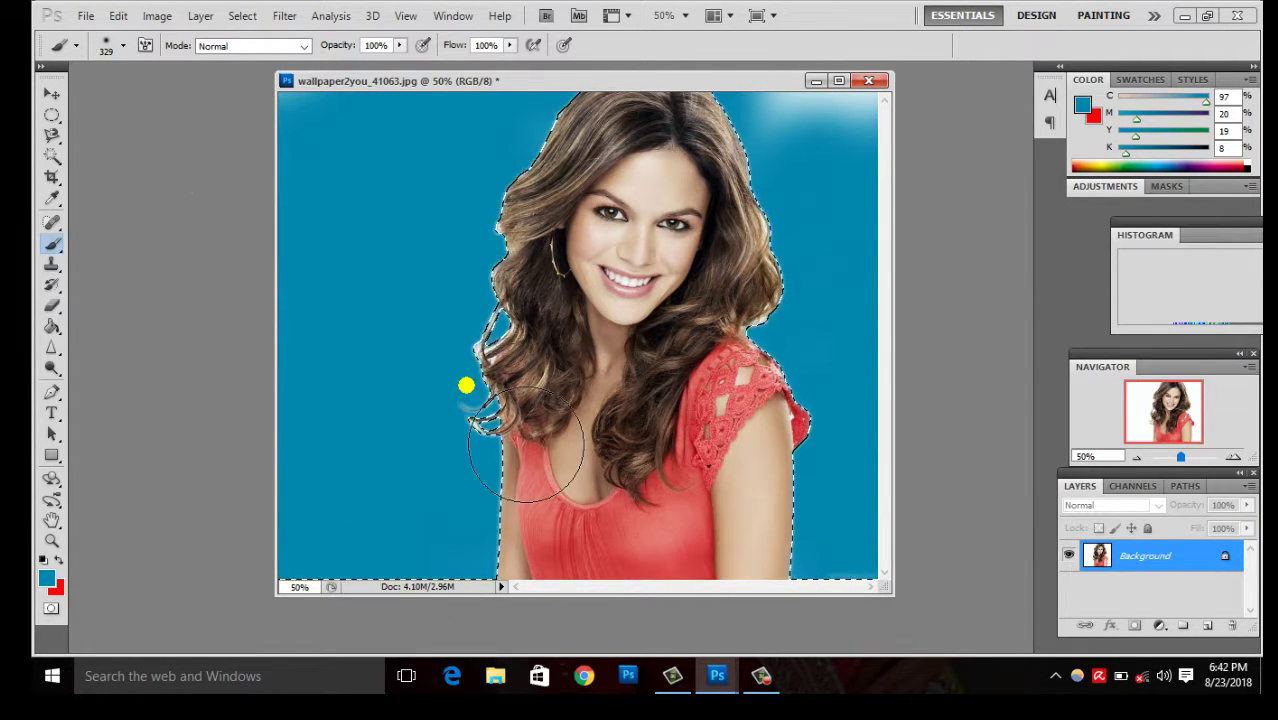
{"action": "left_click_drag", "start_coordinate": [790, 115], "coordinate": [861, 29]}
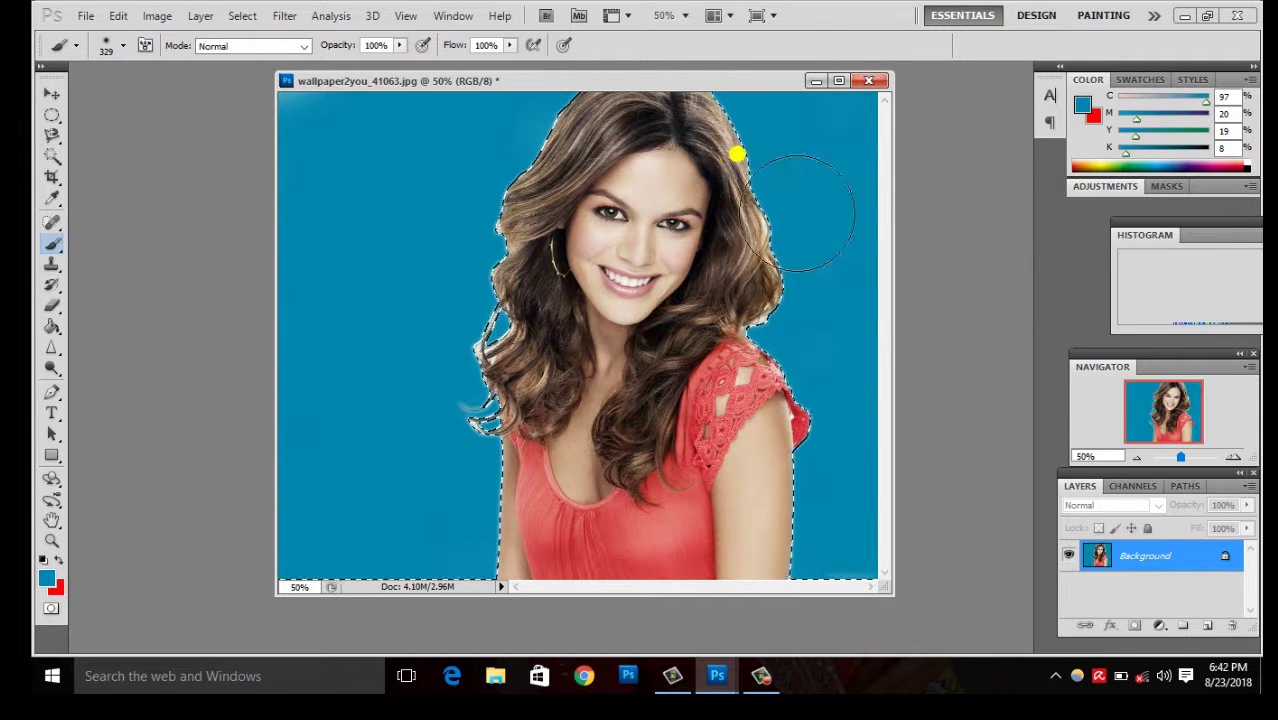
{"action": "left_click", "coordinate": [839, 80]}
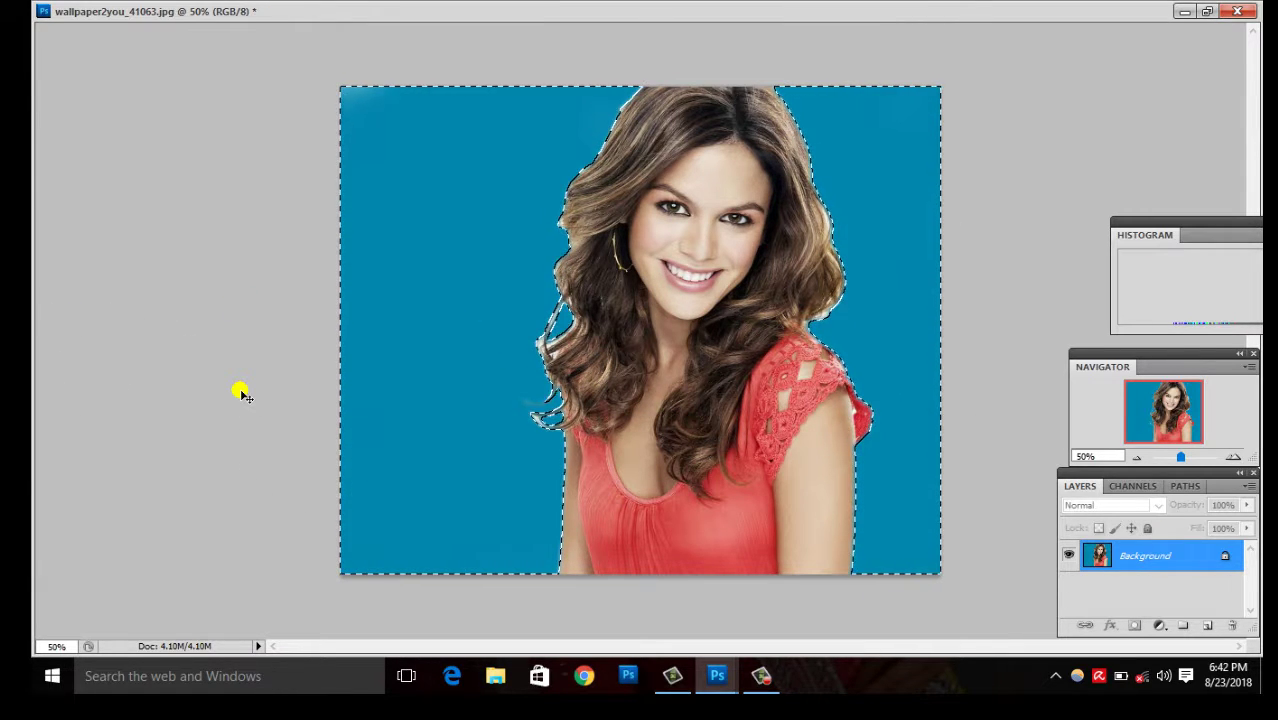
- Deselect, zoom to 100% to inspect the hair edges, and dismiss the 'layer is locked' error
{"action": "key", "text": "ctrl+d"}
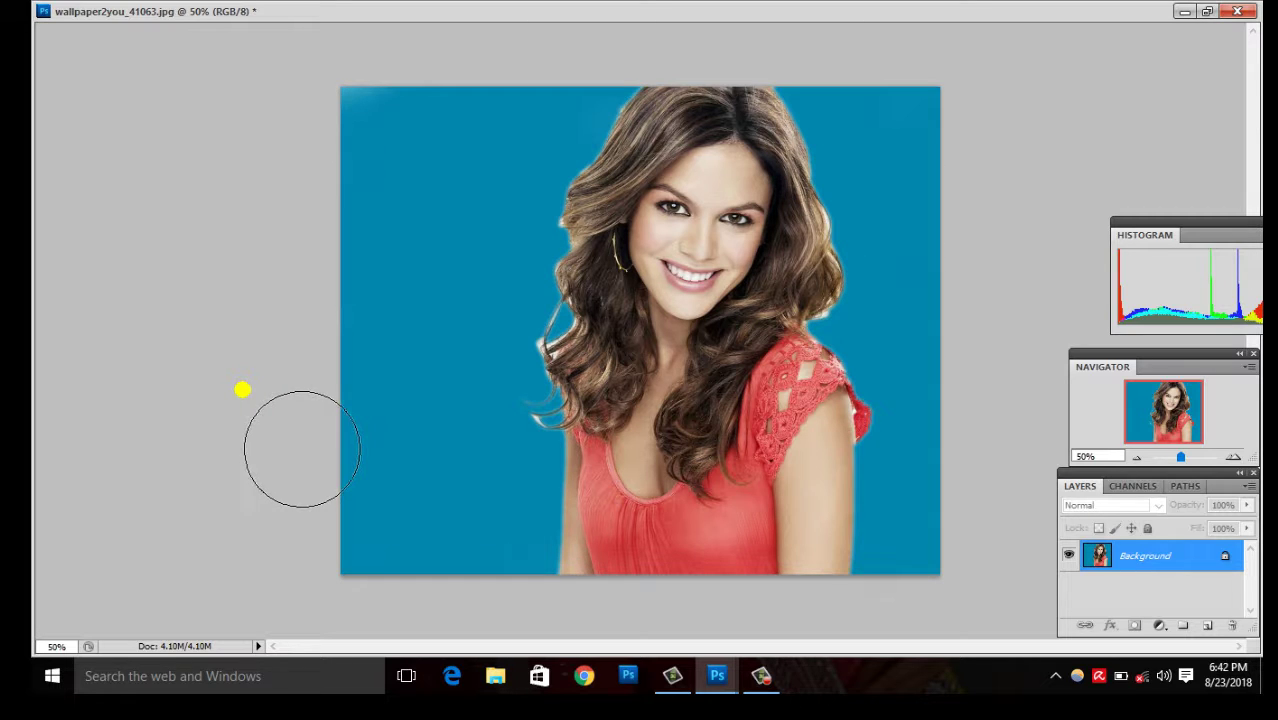
{"action": "key", "text": "ctrl+plus"}
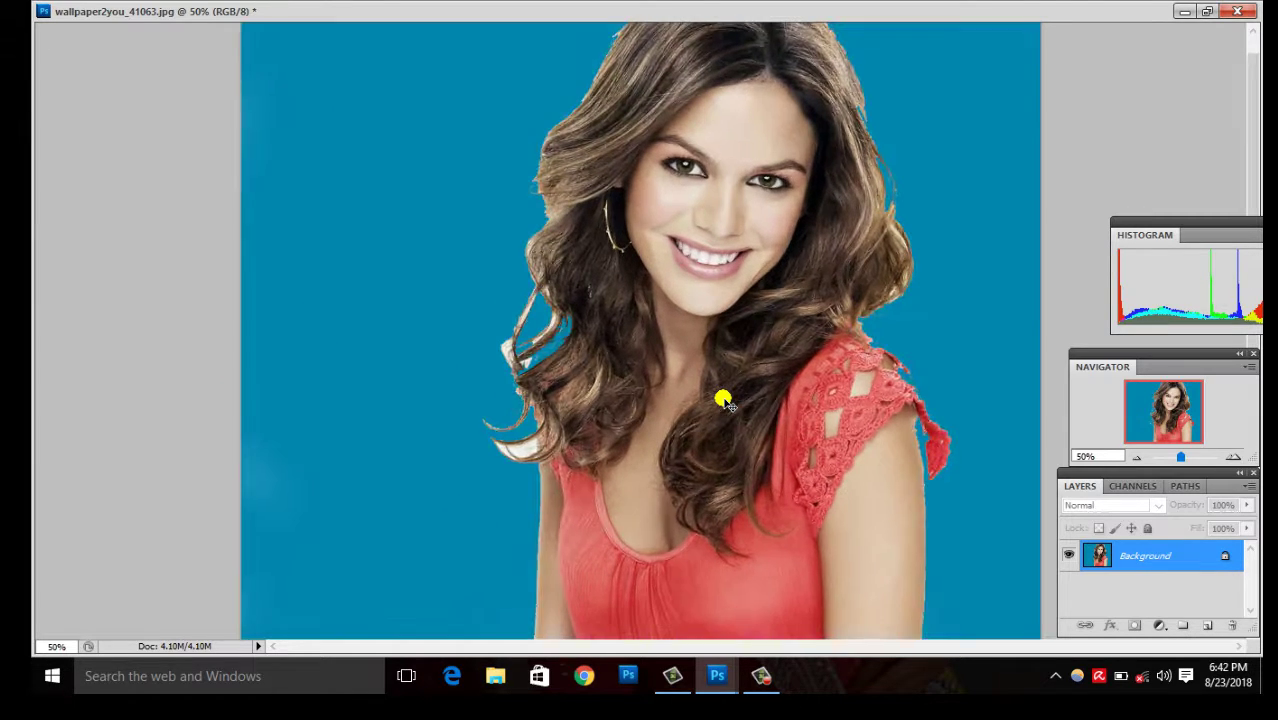
{"action": "key", "text": "ctrl+plus"}
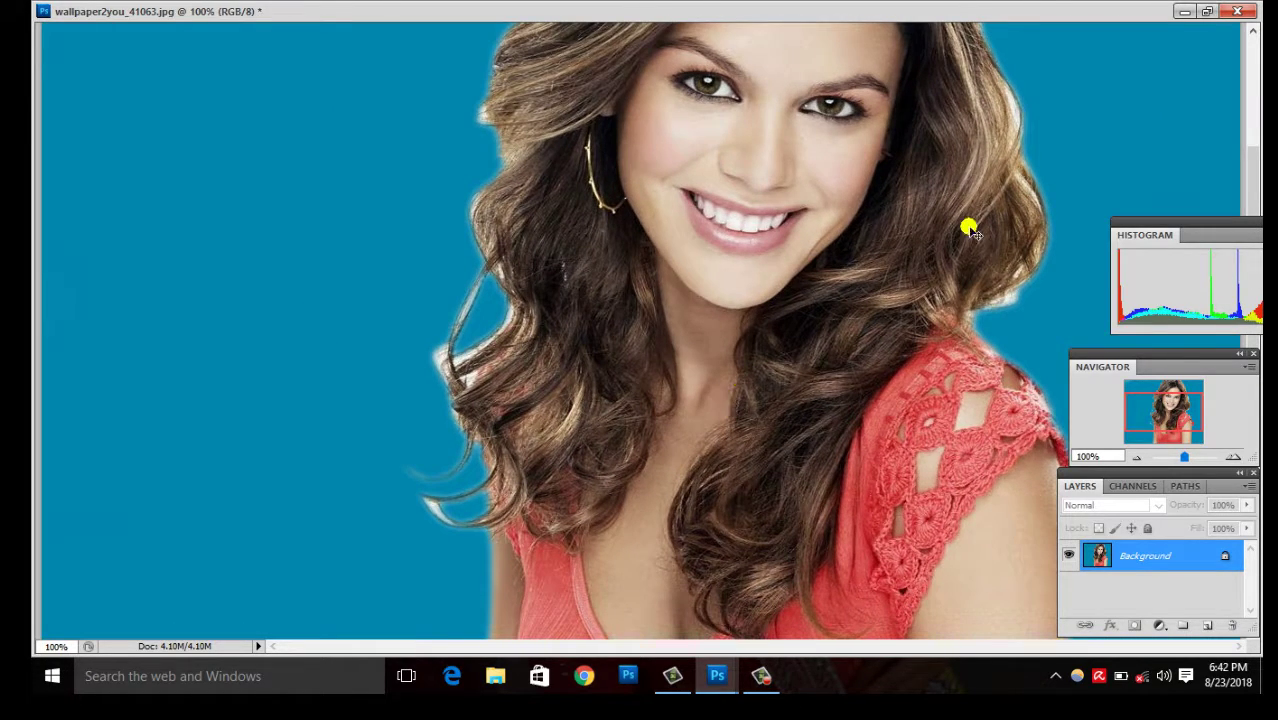
{"action": "left_click", "coordinate": [983, 235]}
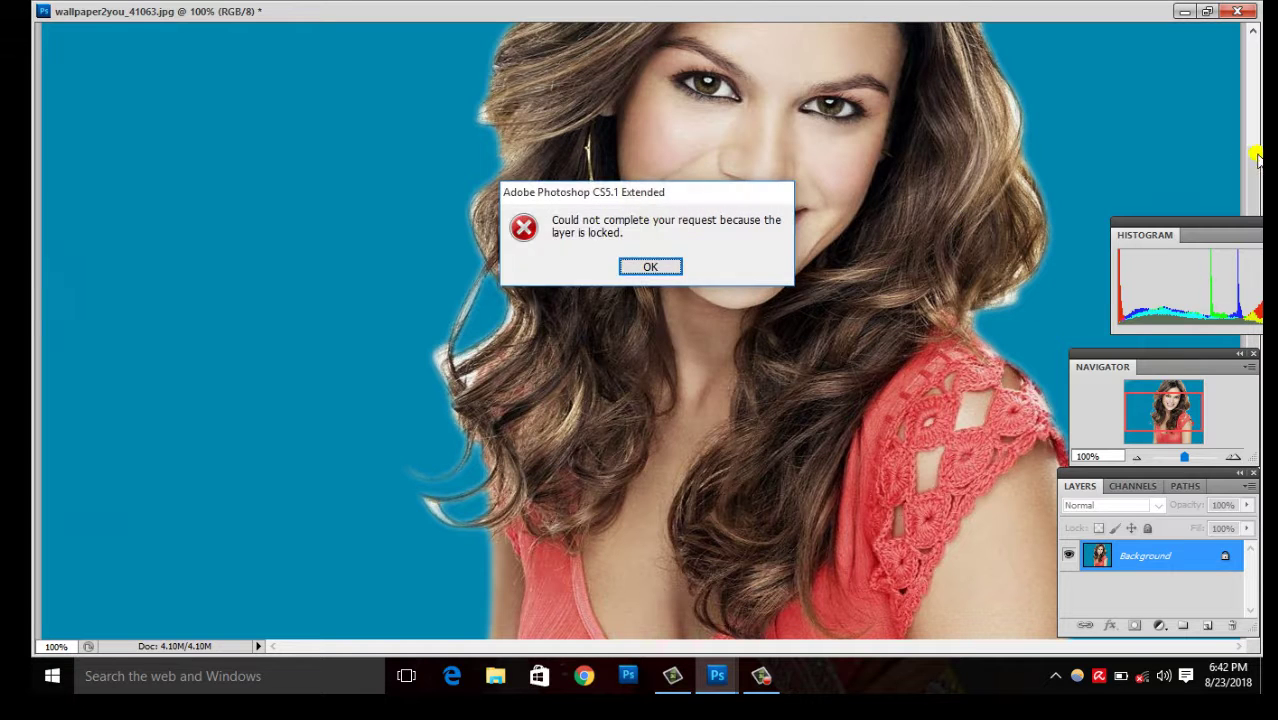
{"action": "left_click", "coordinate": [652, 267]}
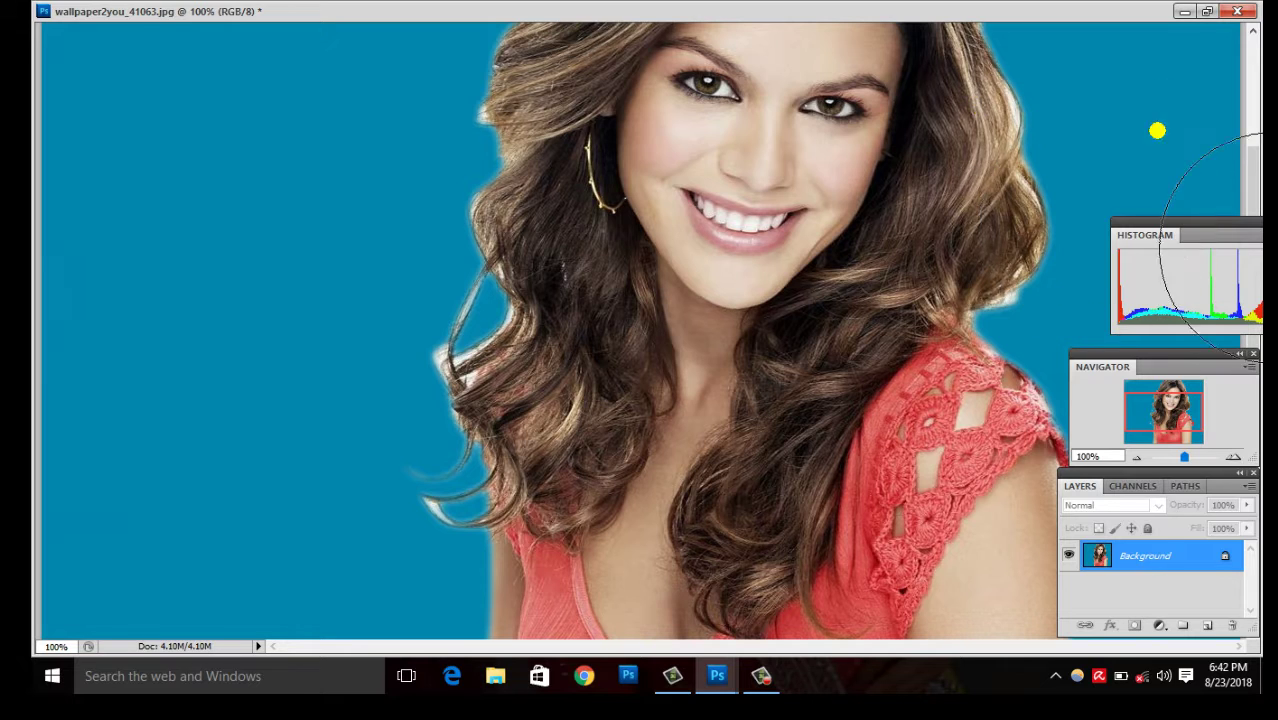
{"action": "left_click_drag", "start_coordinate": [1258, 158], "coordinate": [1219, 52]}
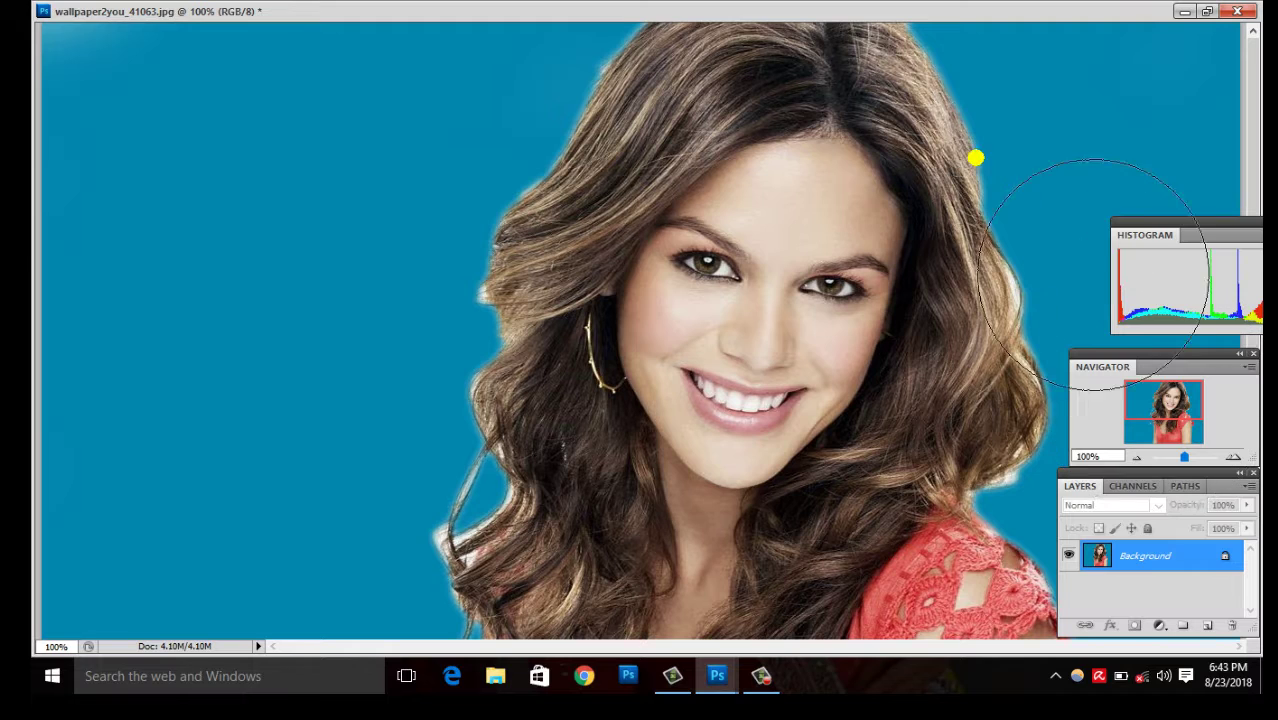
- Restore the portrait to a floating window, check its edges, and zoom out to 50%
{"action": "left_click", "coordinate": [1206, 12]}
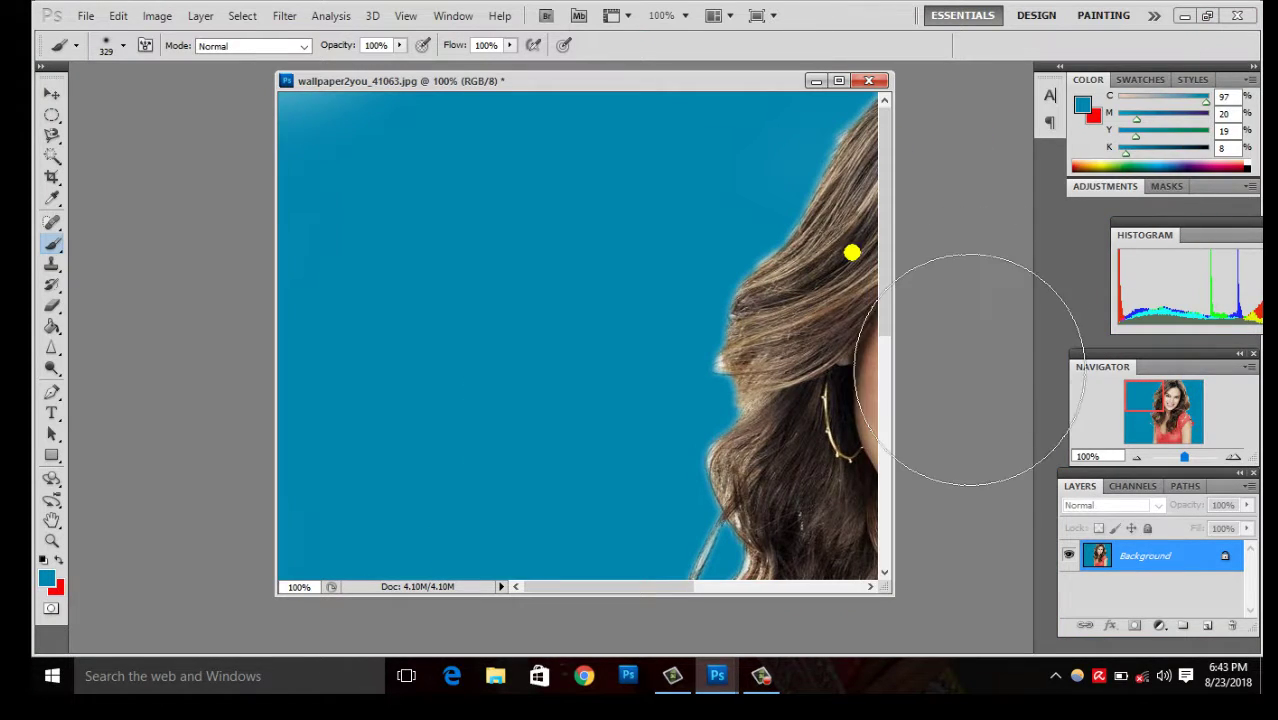
{"action": "left_click_drag", "start_coordinate": [661, 587], "coordinate": [797, 587]}
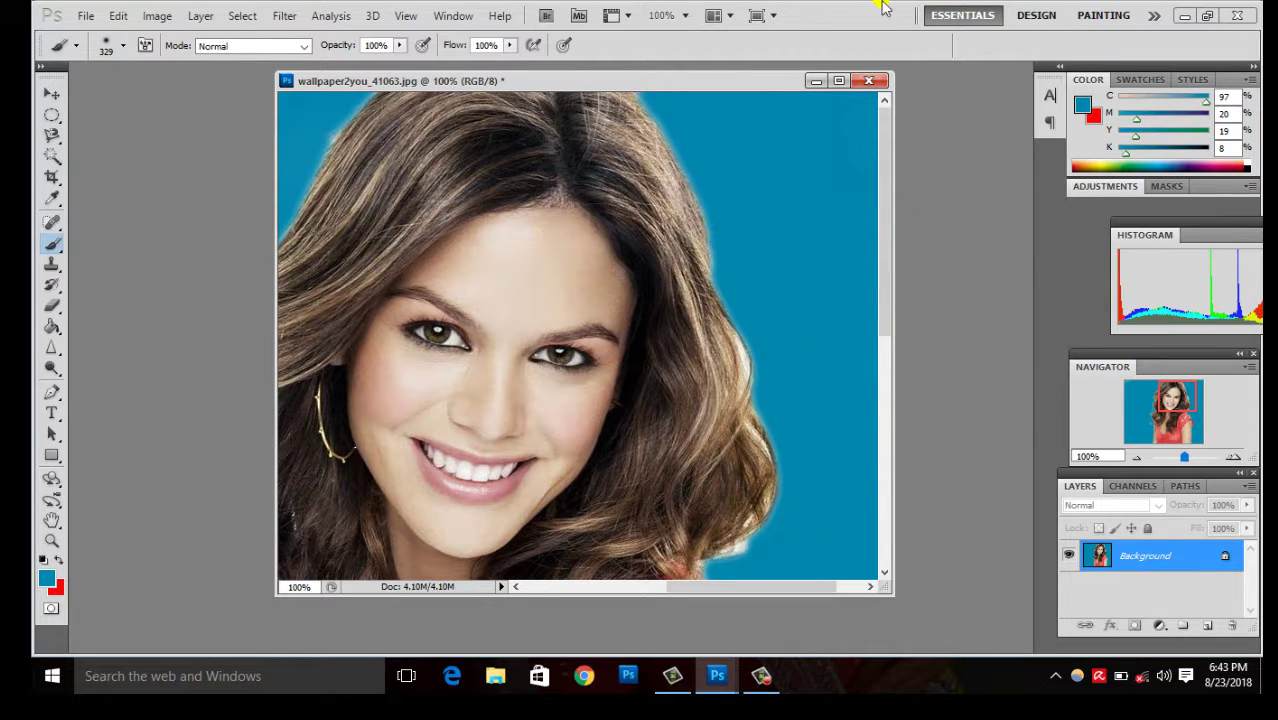
{"action": "mouse_move", "coordinate": [887, 113]}
{"action": "left_mouse_down"}
{"action": "mouse_move", "coordinate": [872, 116]}
{"action": "mouse_move", "coordinate": [886, 297]}
{"action": "left_mouse_up"}
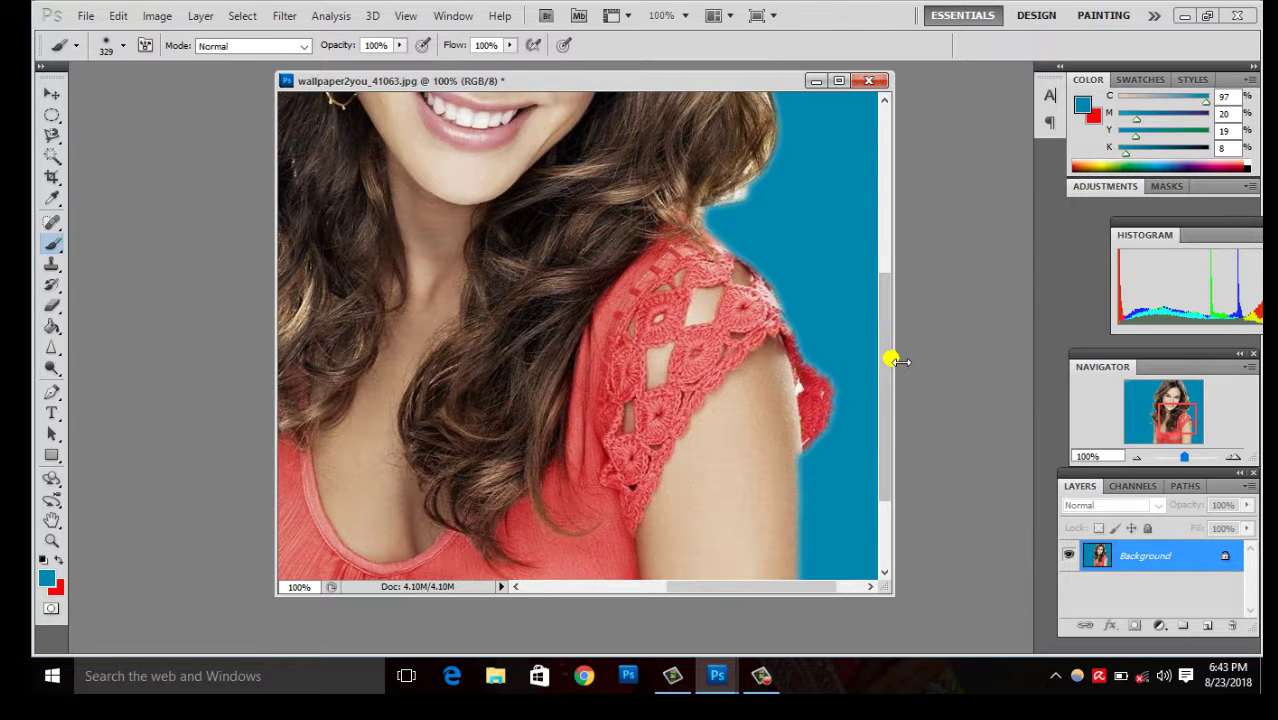
{"action": "left_click_drag", "start_coordinate": [882, 359], "coordinate": [885, 438]}
{"action": "left_click", "coordinate": [893, 470]}
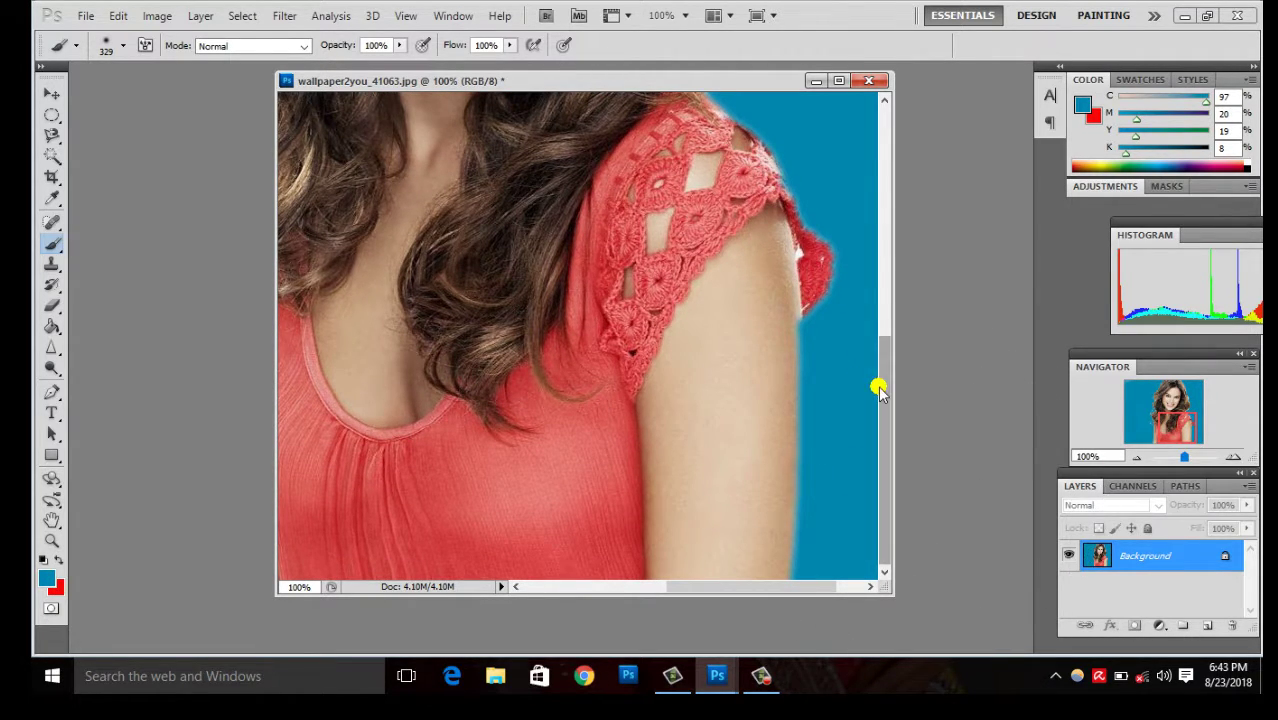
{"action": "key", "text": "ctrl+minus"}
{"action": "key", "text": "ctrl+minus"}
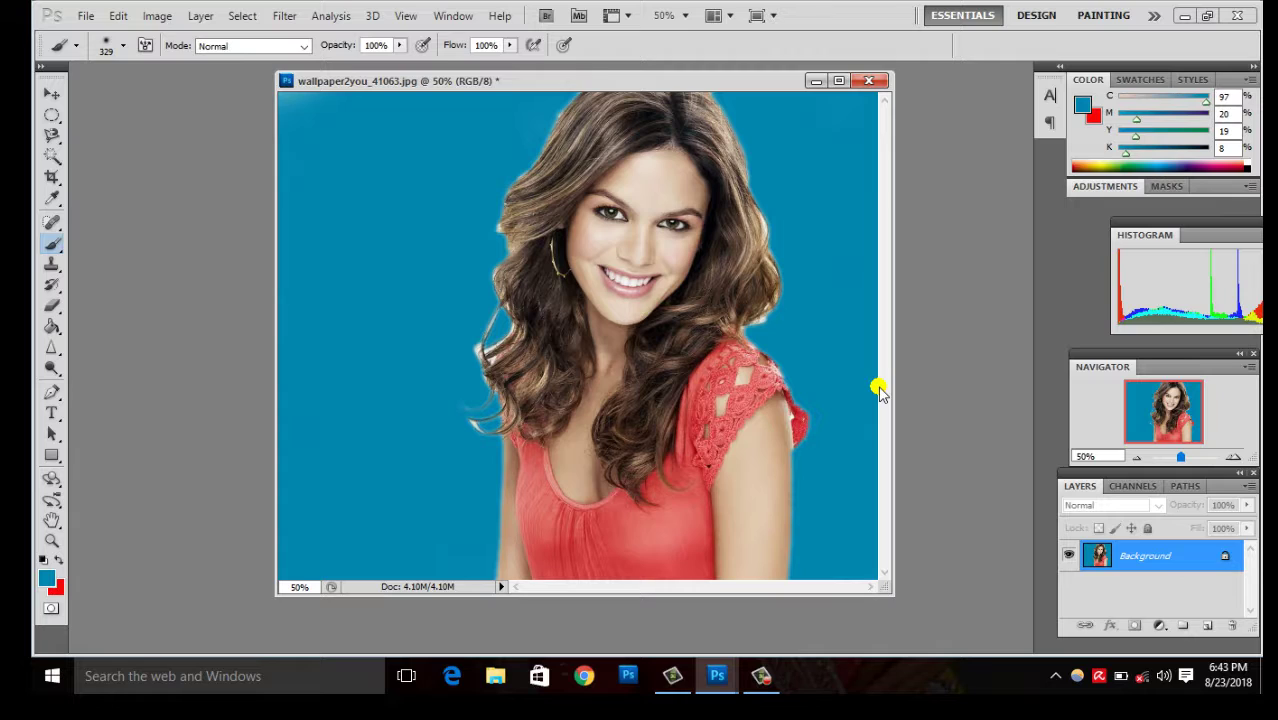
{"action": "left_click", "coordinate": [882, 401]}
- Crop around the woman with the Crop Tool at 2 in width, shrinking the document to 2.75M
{"action": "left_click", "coordinate": [52, 178]}
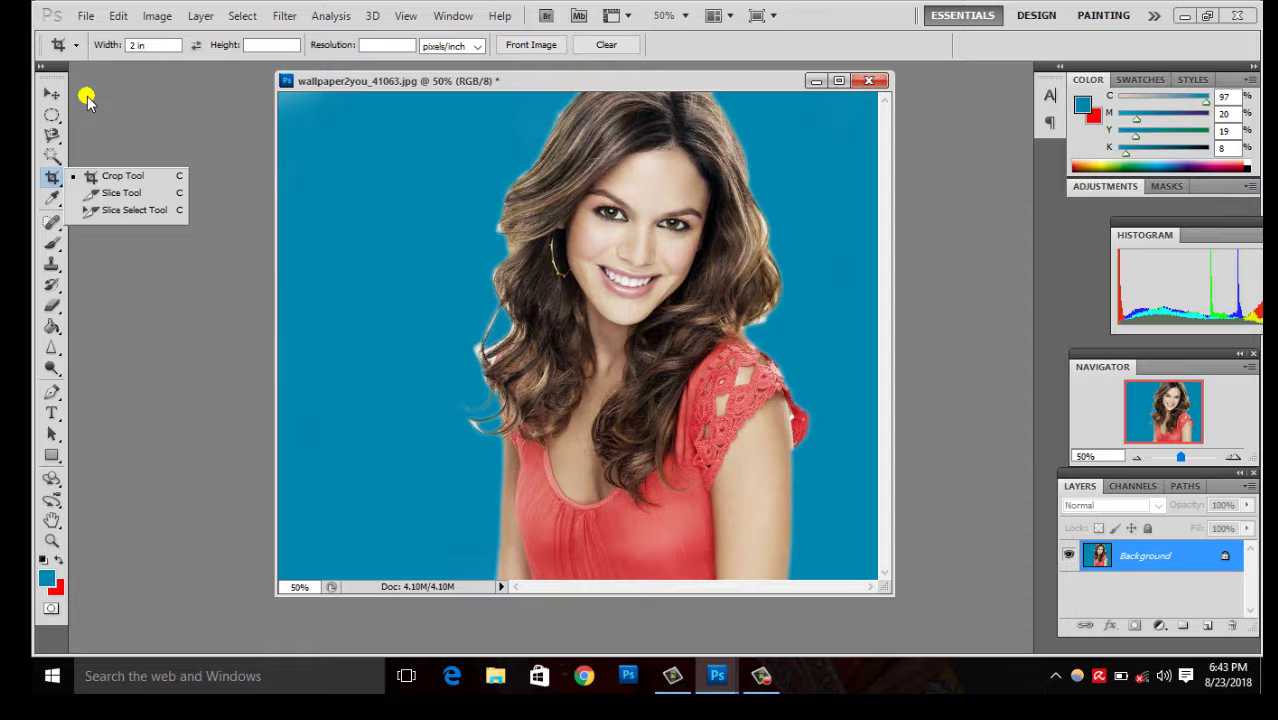
{"action": "left_click", "coordinate": [99, 177]}
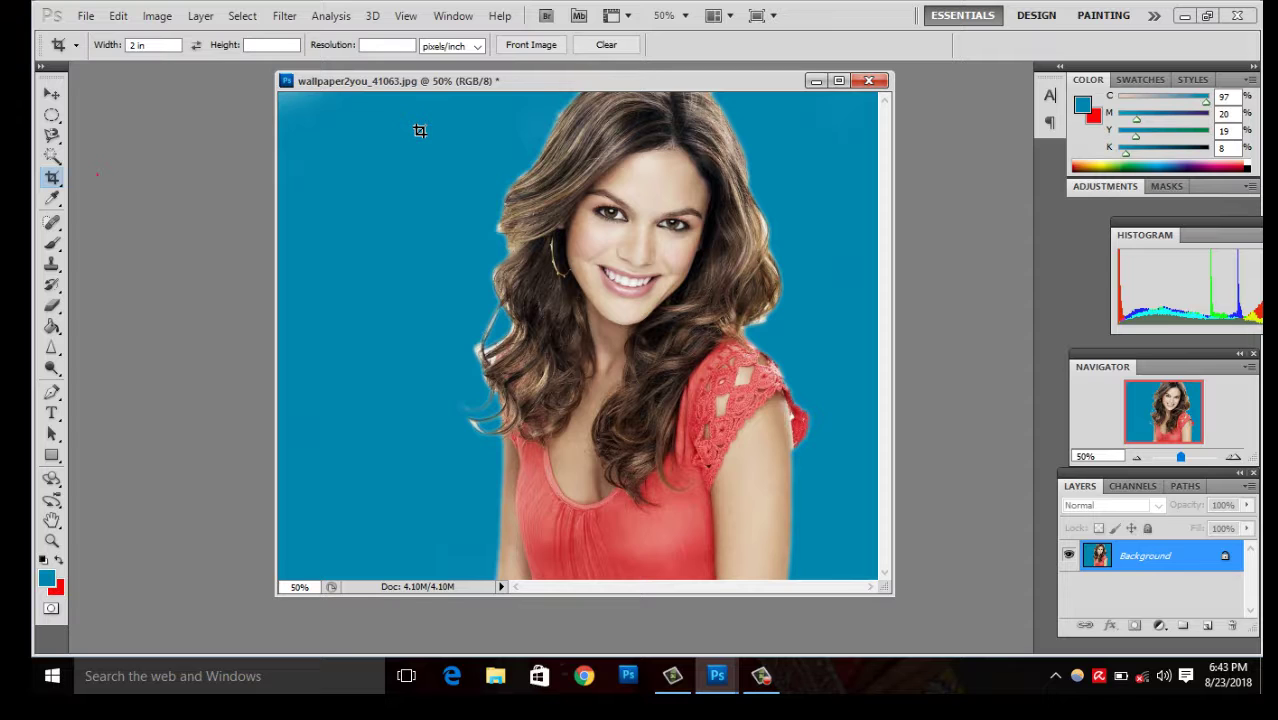
{"action": "left_click", "coordinate": [52, 181]}
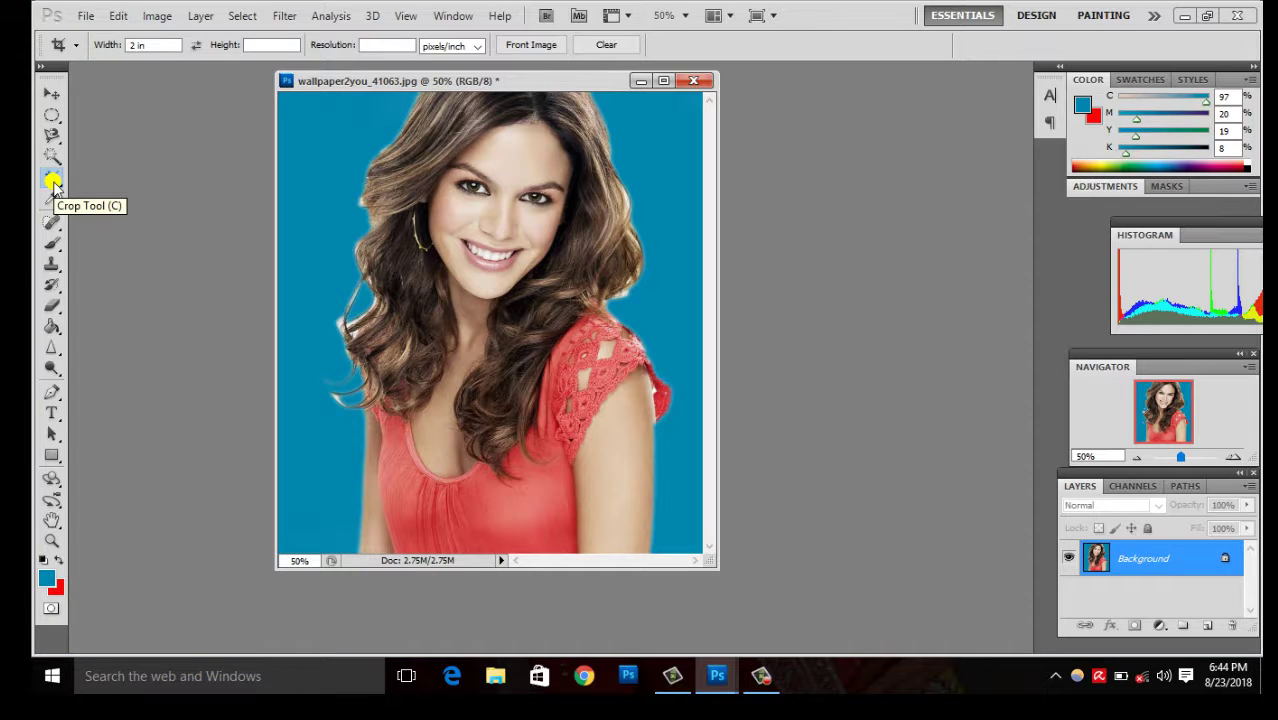
{"action": "left_click", "coordinate": [53, 183]}
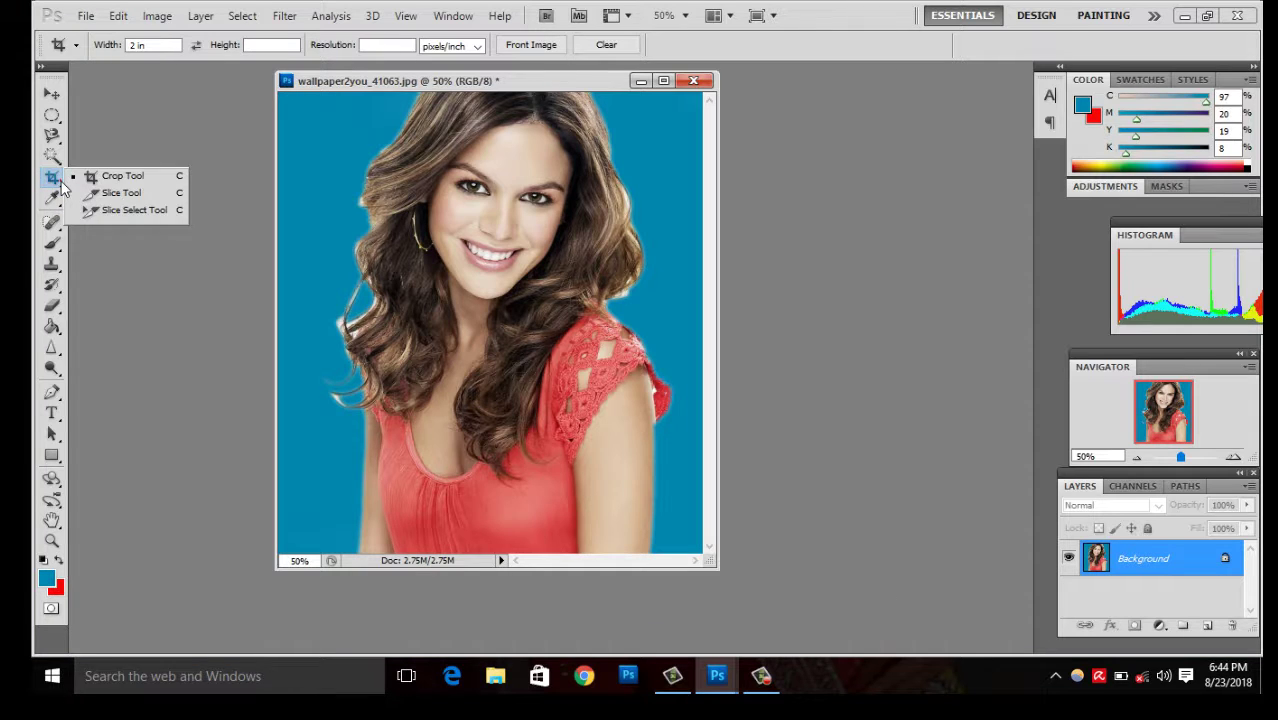
{"action": "left_click", "coordinate": [226, 262]}
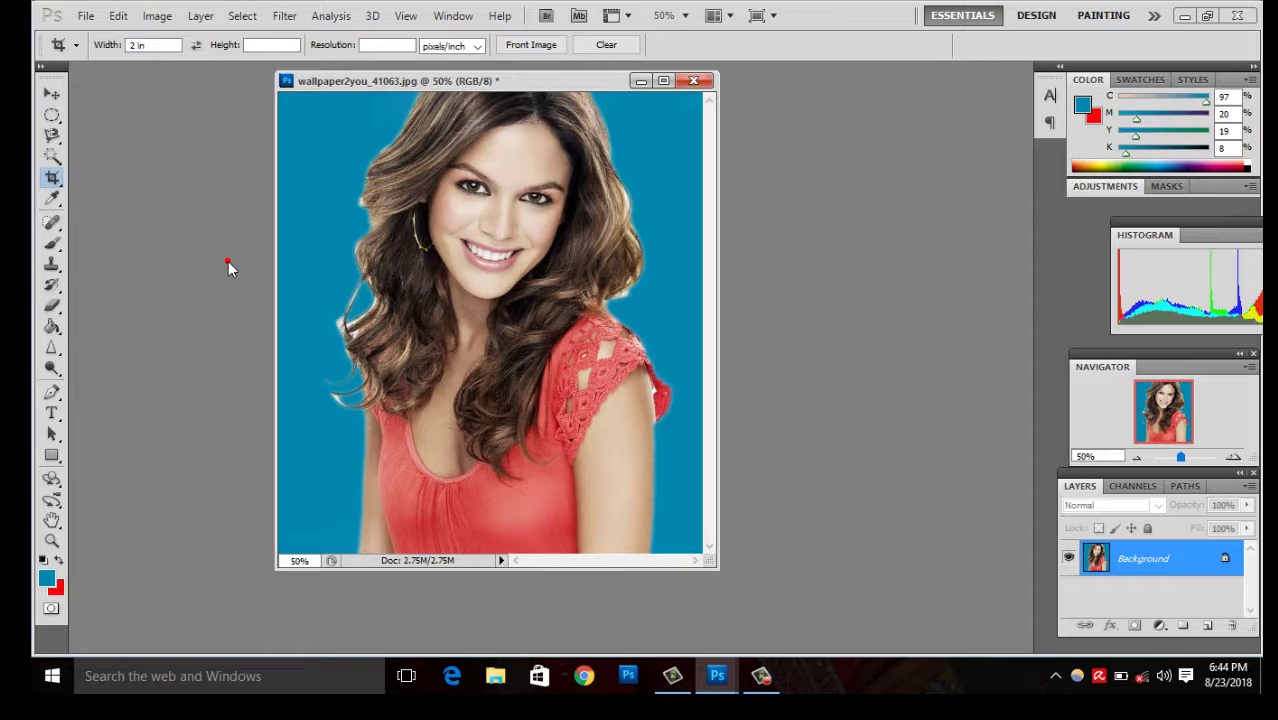
{"action": "left_click", "coordinate": [228, 261]}
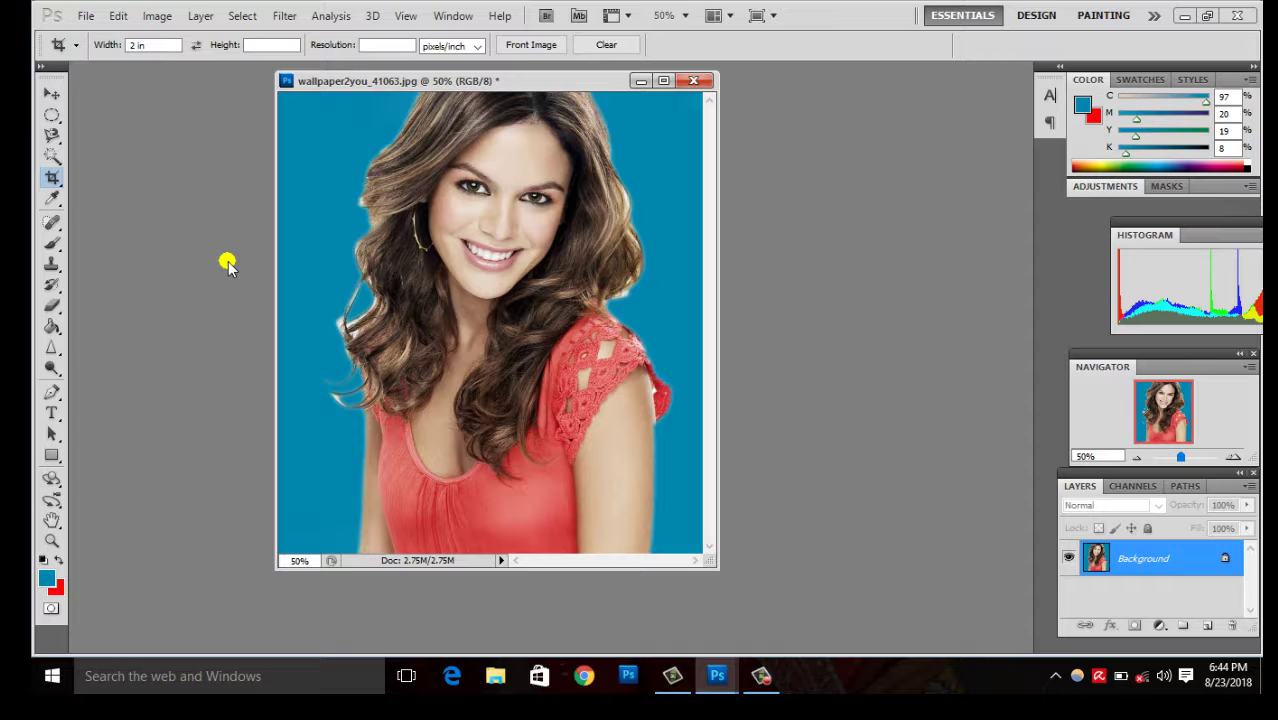